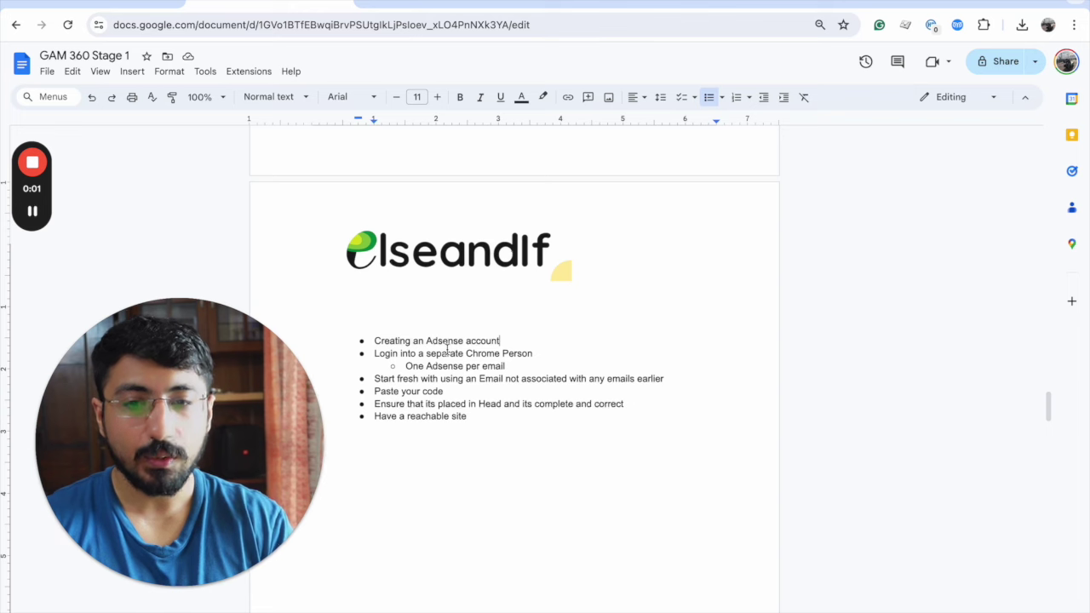
Step: Add a new Chrome browser profile from the profiles menu
left_click(296, 3)
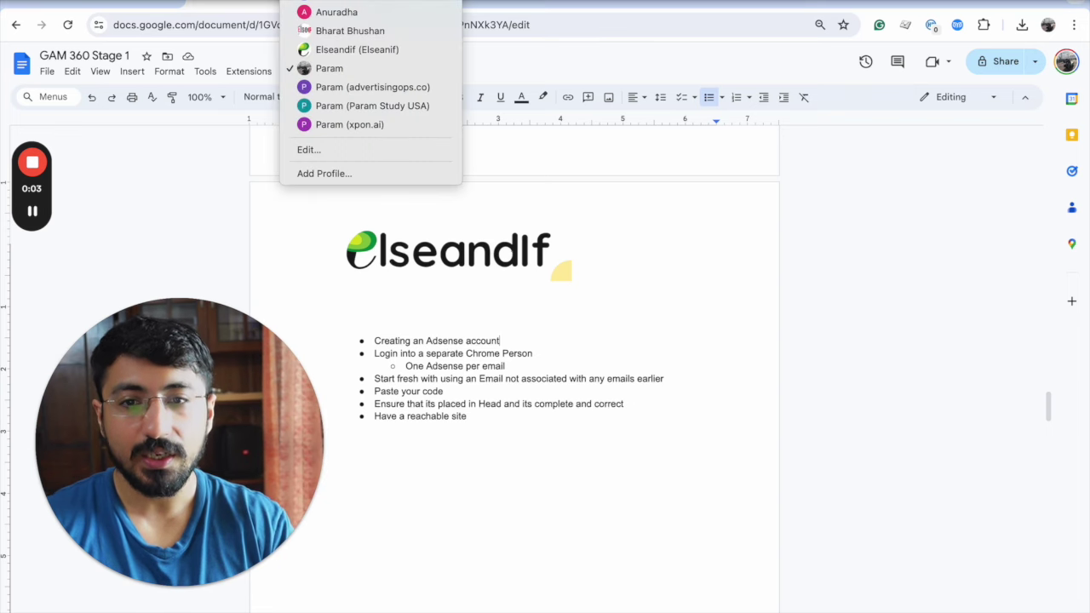
left_click(340, 174)
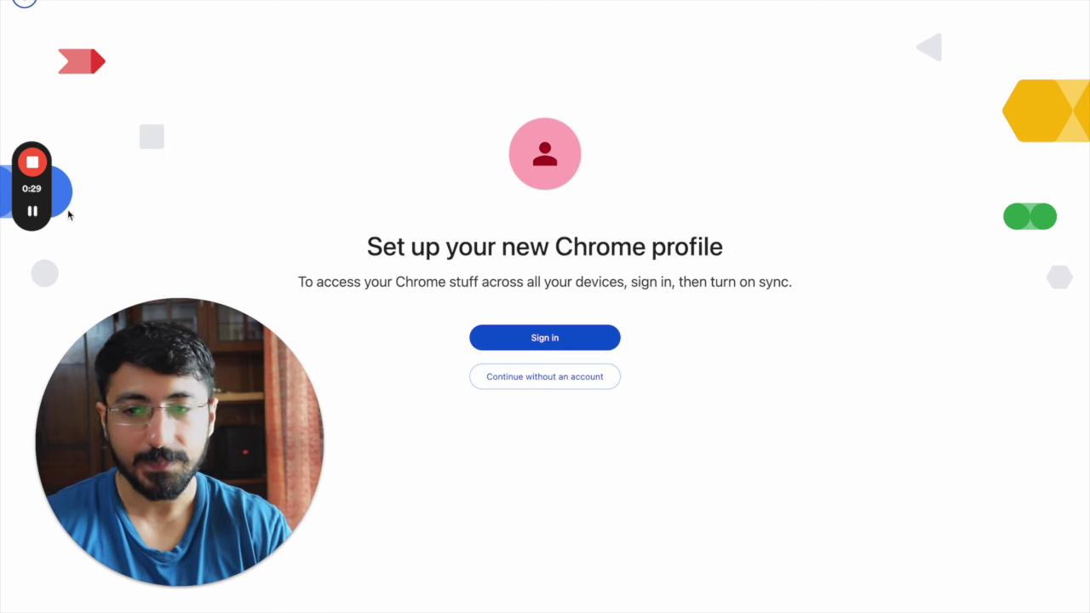
Step: Create a new personal-use Google account for the profile, finish setup, and open its Gmail inbox
left_click(511, 338)
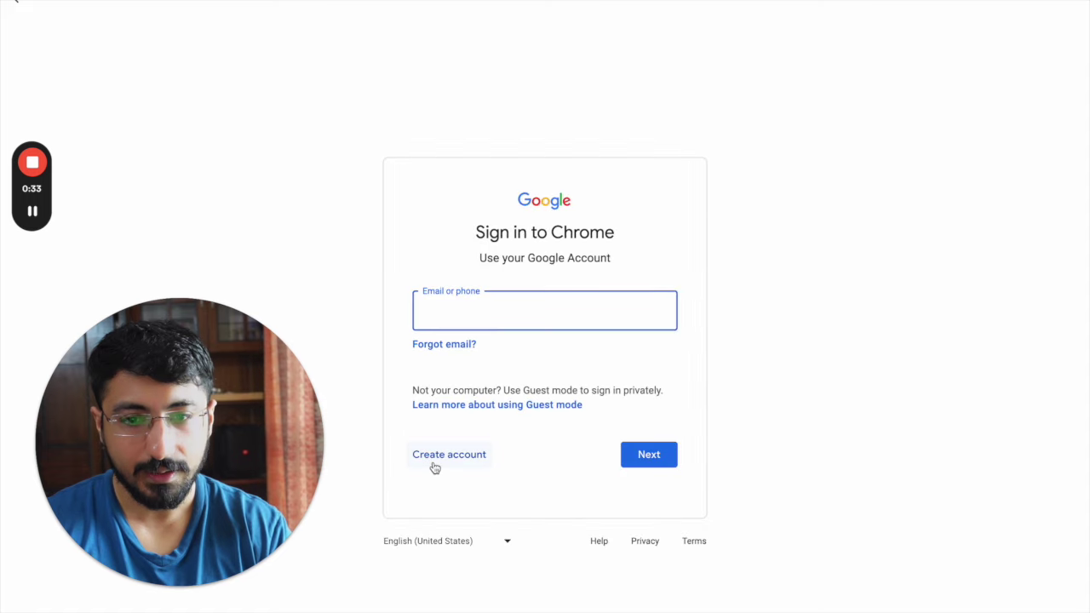
left_click(434, 466)
left_click(443, 487)
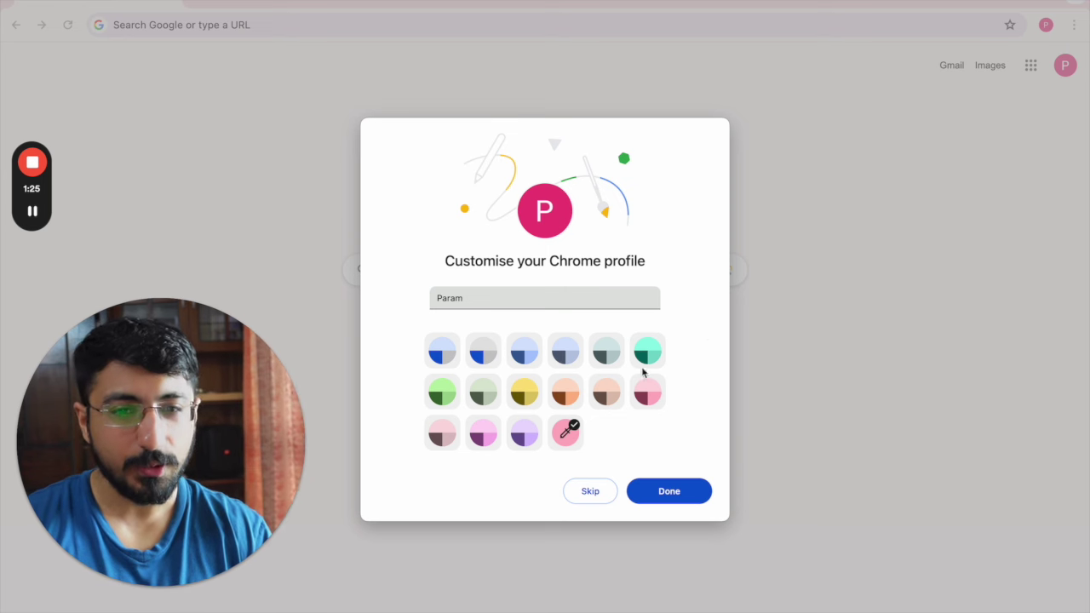
left_click(666, 494)
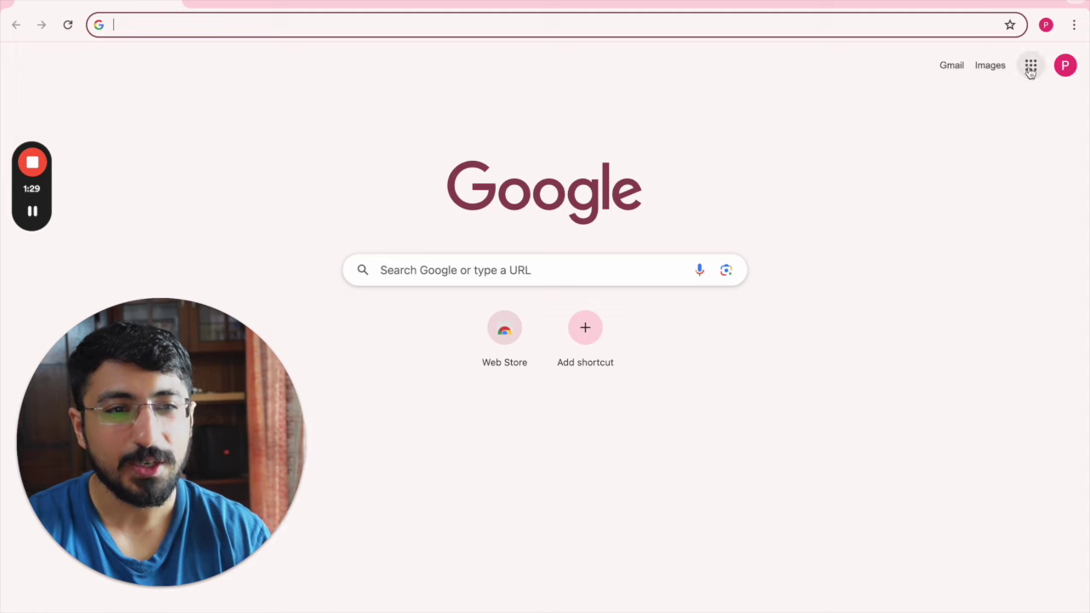
left_click(949, 67)
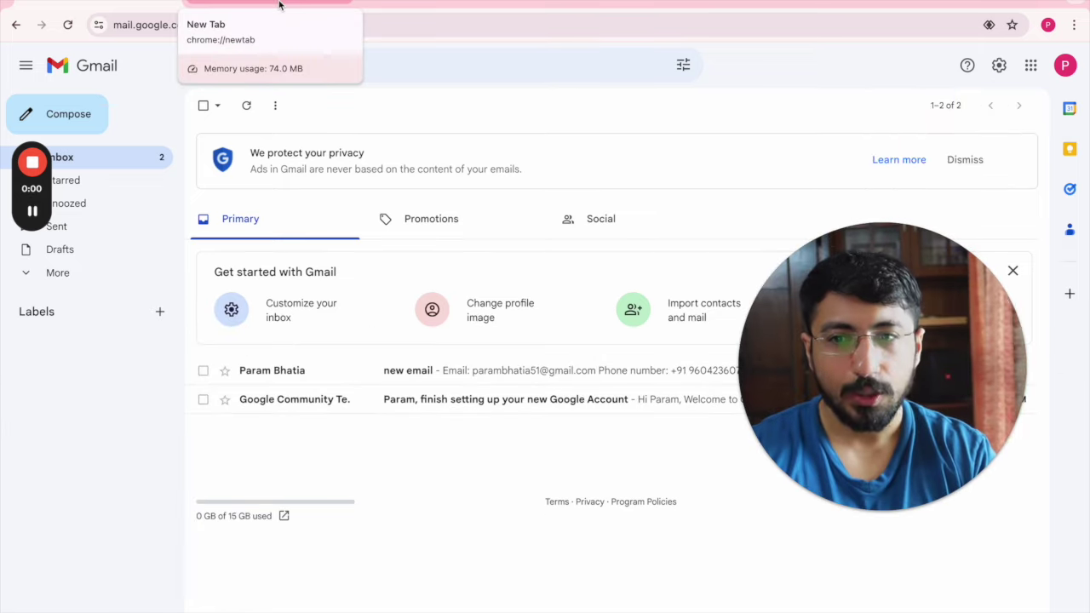
Step: Search 'create an adsense account' and follow the help article to adsense.google.com/start/
left_click(277, 5)
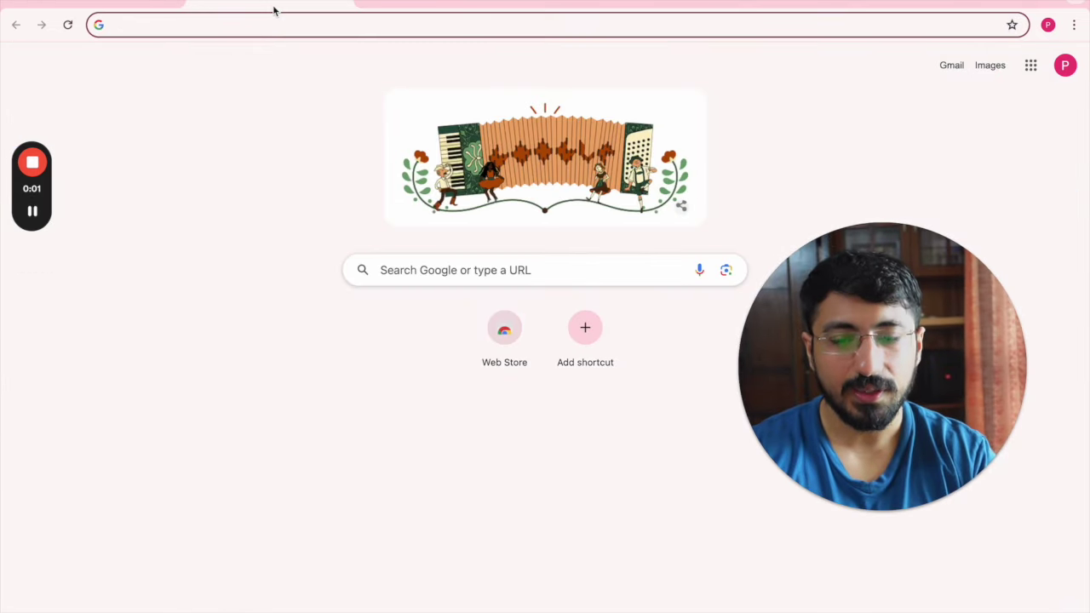
type("create an adsense account")
key("Return")
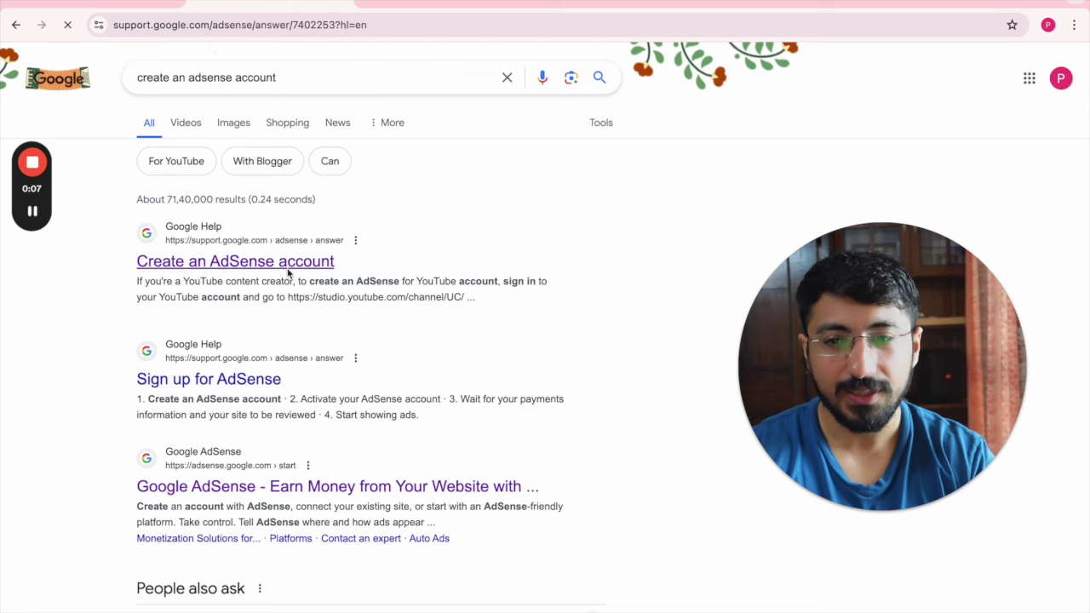
scroll(227, 409, "down", 3)
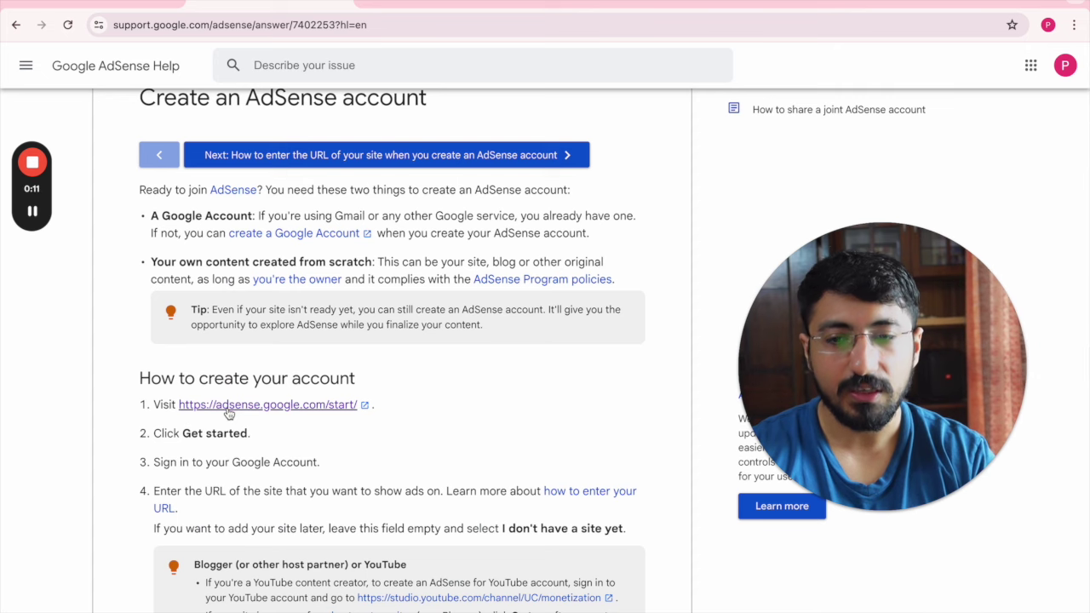
left_click(228, 405)
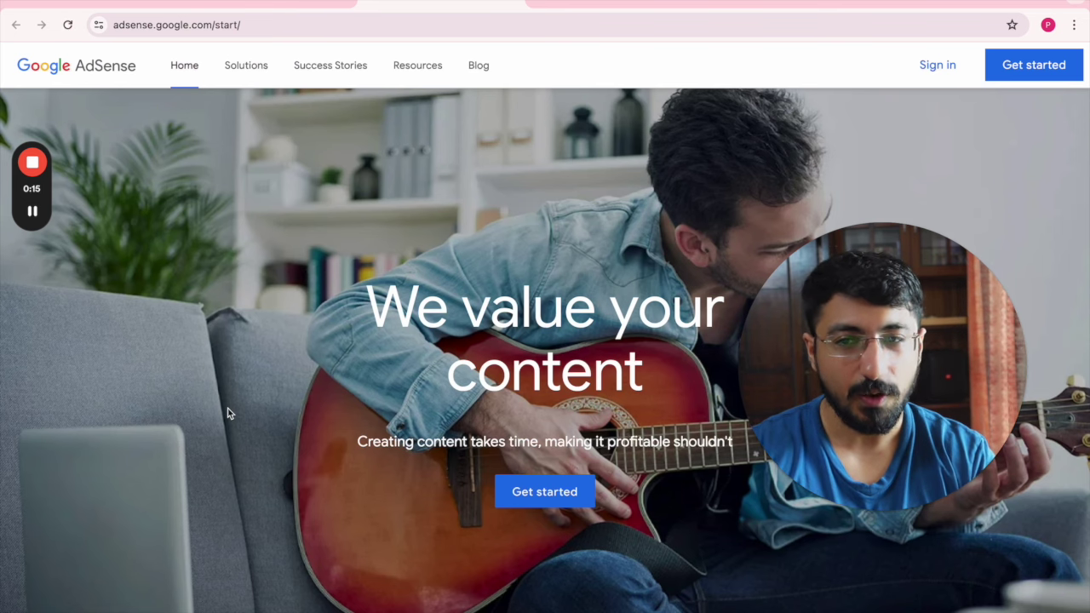
Step: Begin AdSense signup with Get started and sign in with the new Google account
scroll(227, 413, "down", 2)
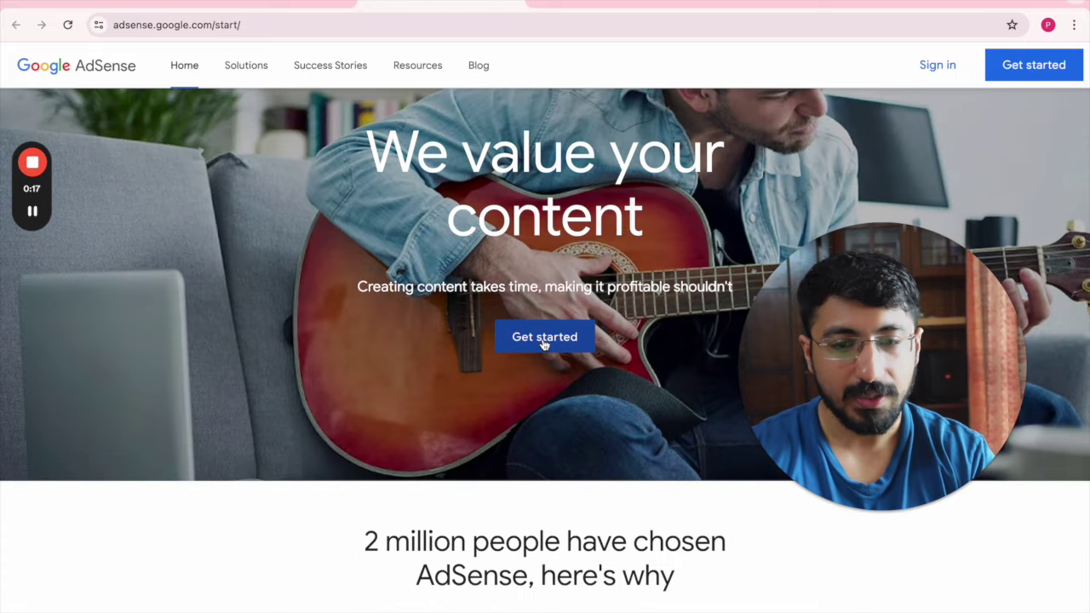
left_click(544, 339)
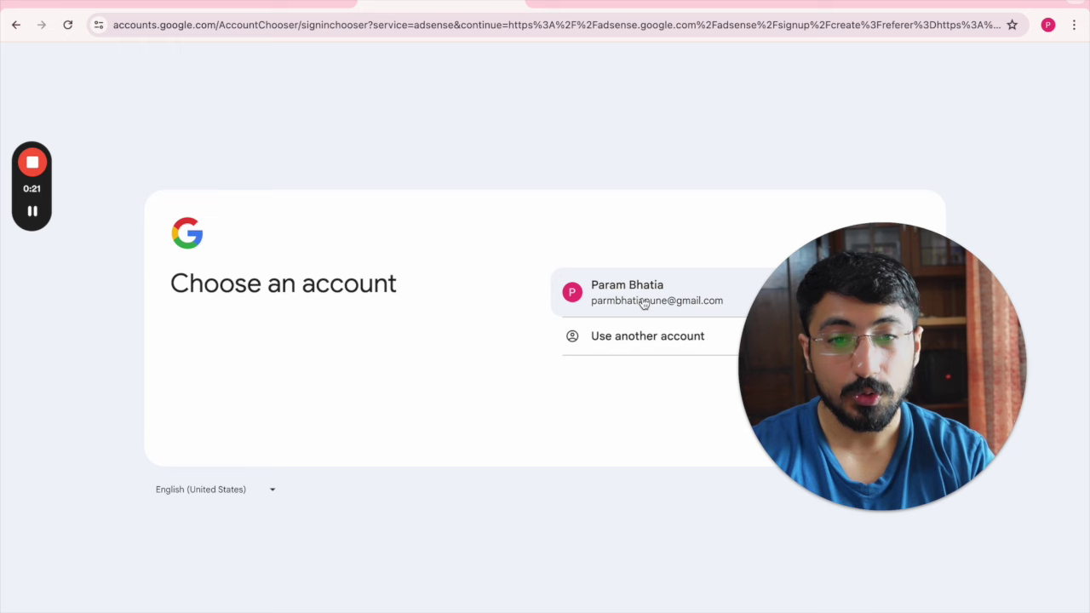
left_click_drag(773, 310, 157, 418)
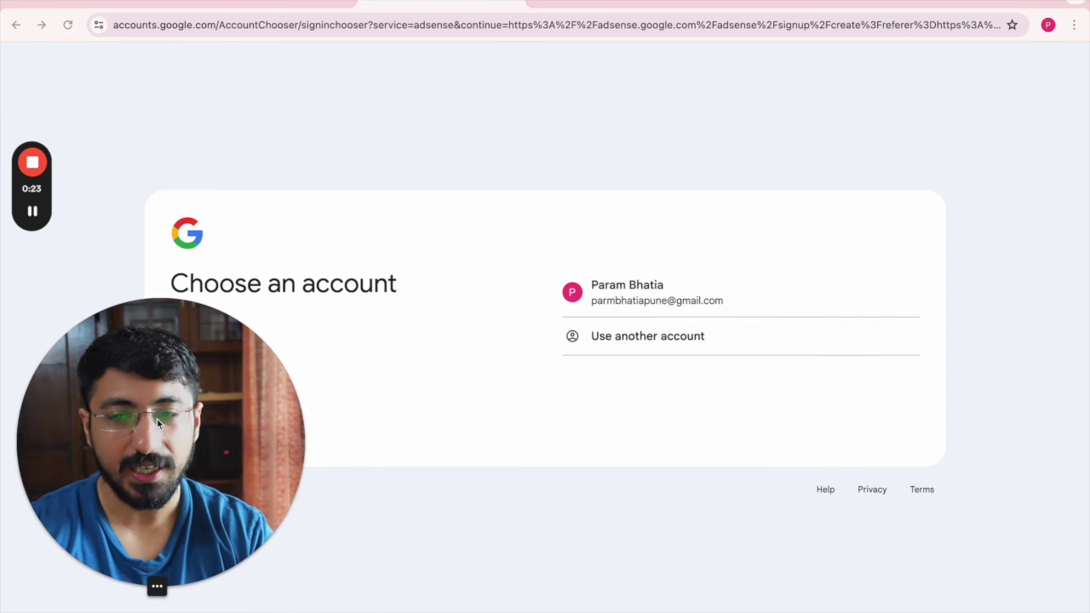
left_click(672, 302)
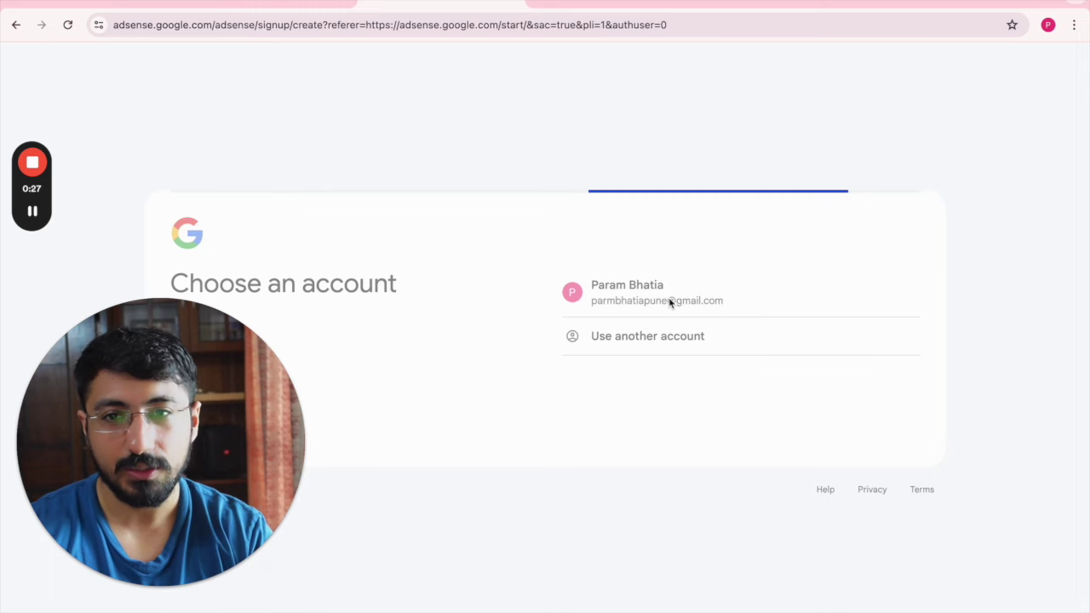
Step: Copy elseandif.com's full URL from a new tab into the signup form's Website field
left_click(546, 1)
type("else")
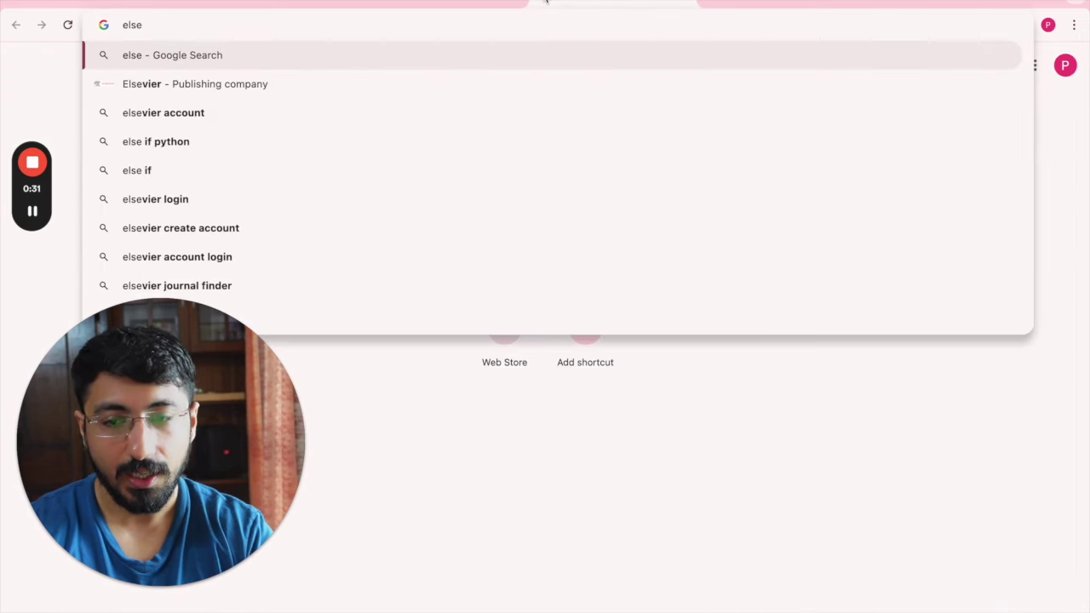
type("andif")
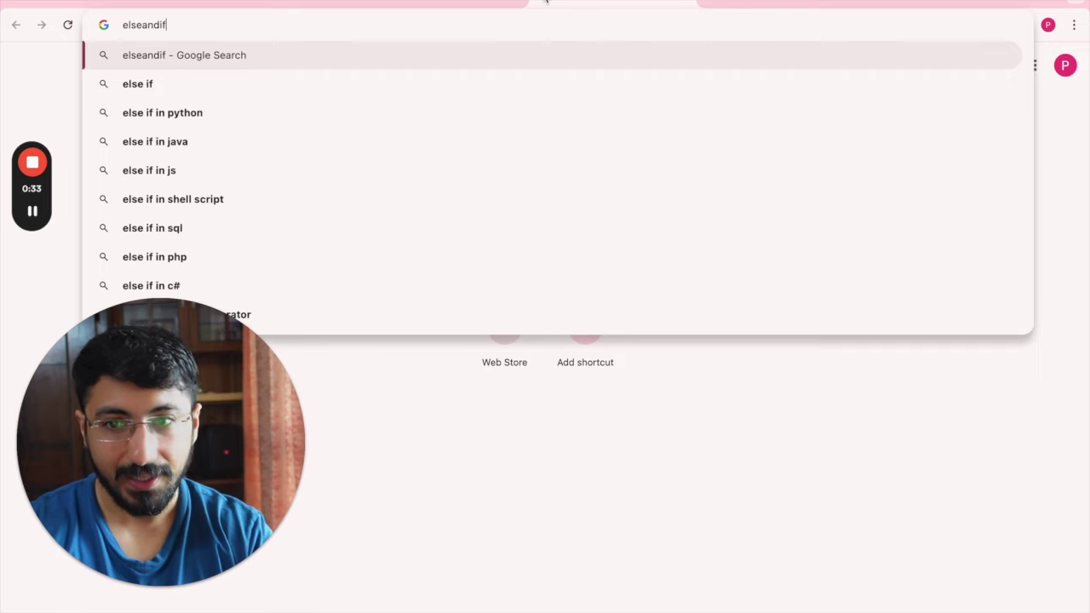
type(".com")
key("Return")
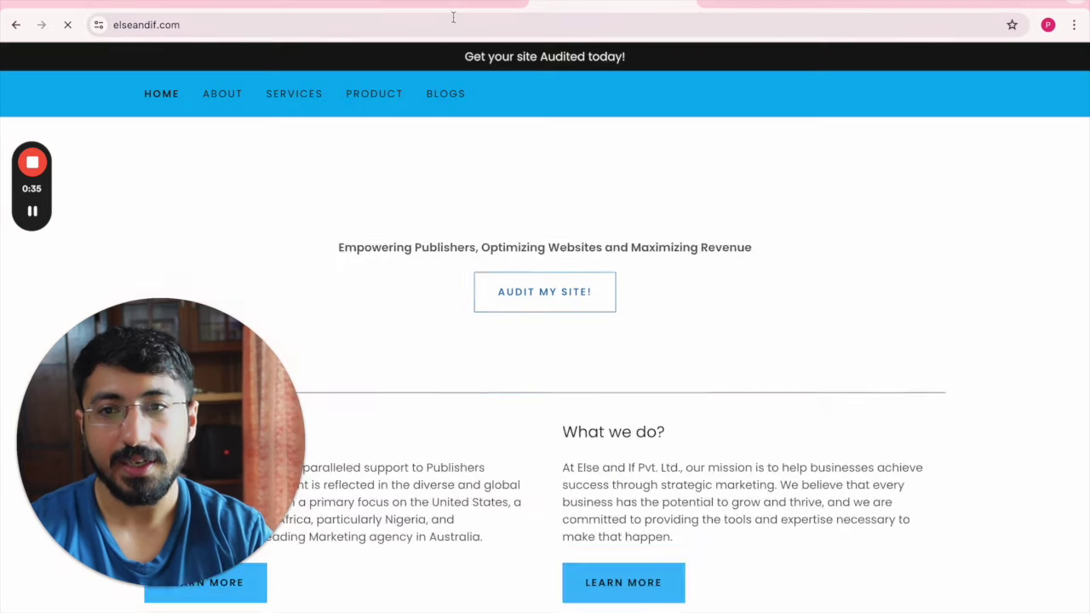
left_click(425, 20)
key("ctrl+c")
key("ctrl+Tab")
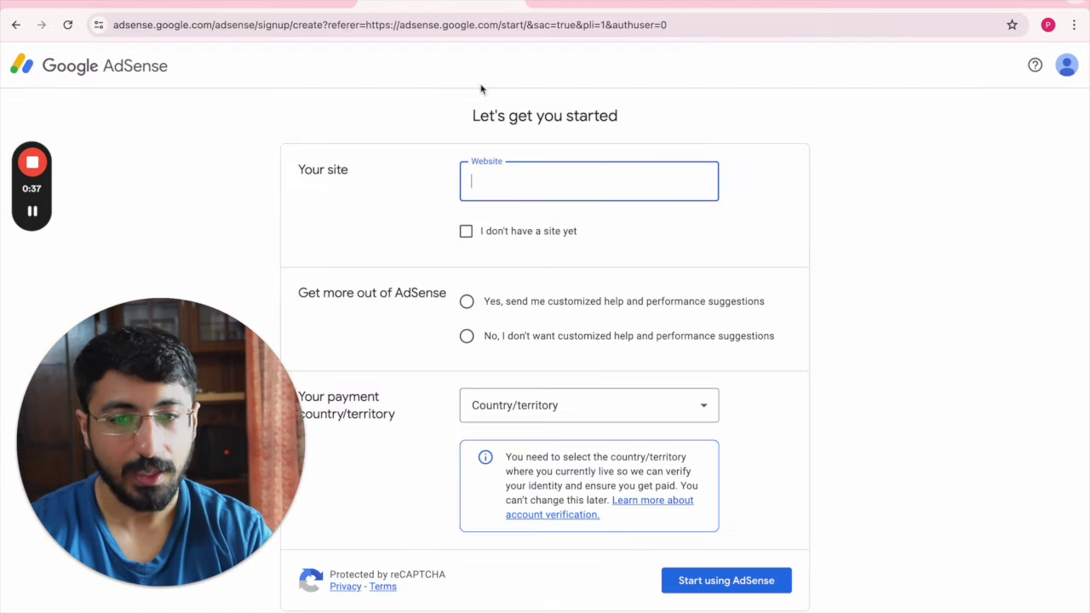
key("ctrl+v")
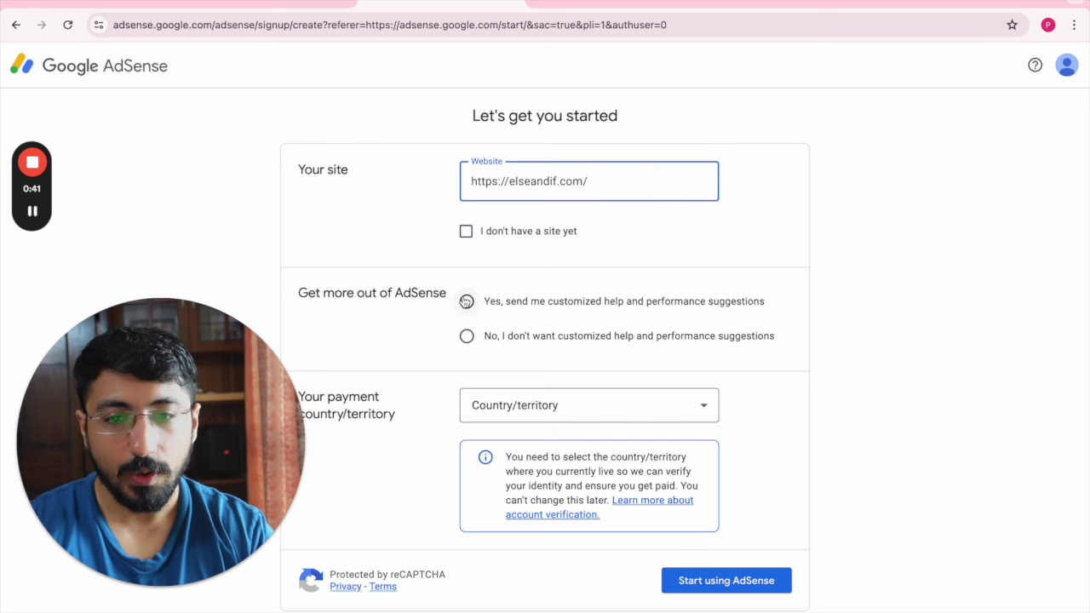
Step: Decline customized suggestions, set payment country to India, accept the terms, and submit
left_click(468, 337)
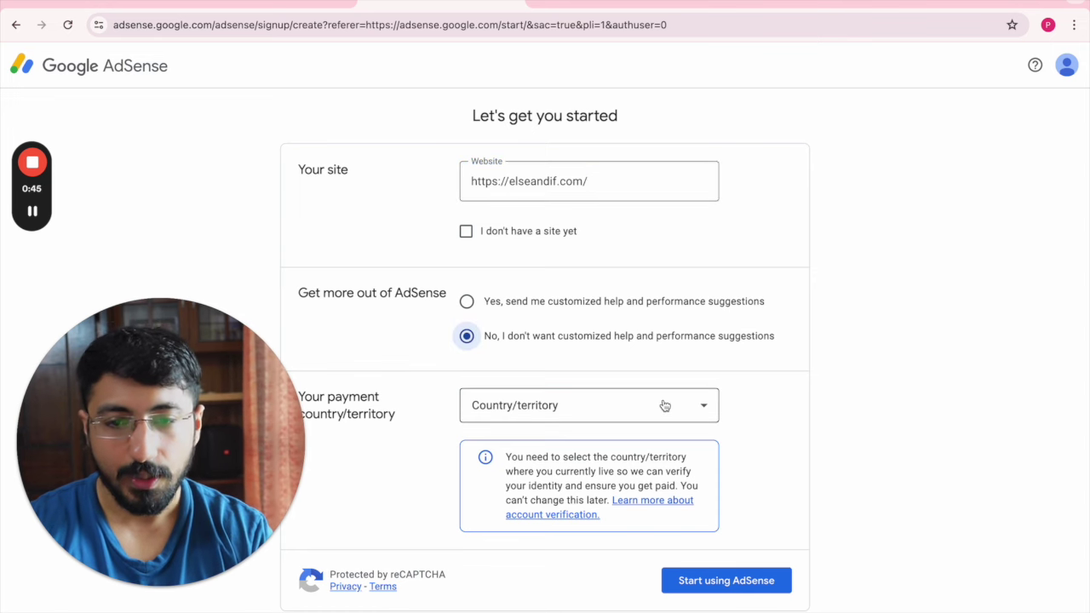
left_click(602, 408)
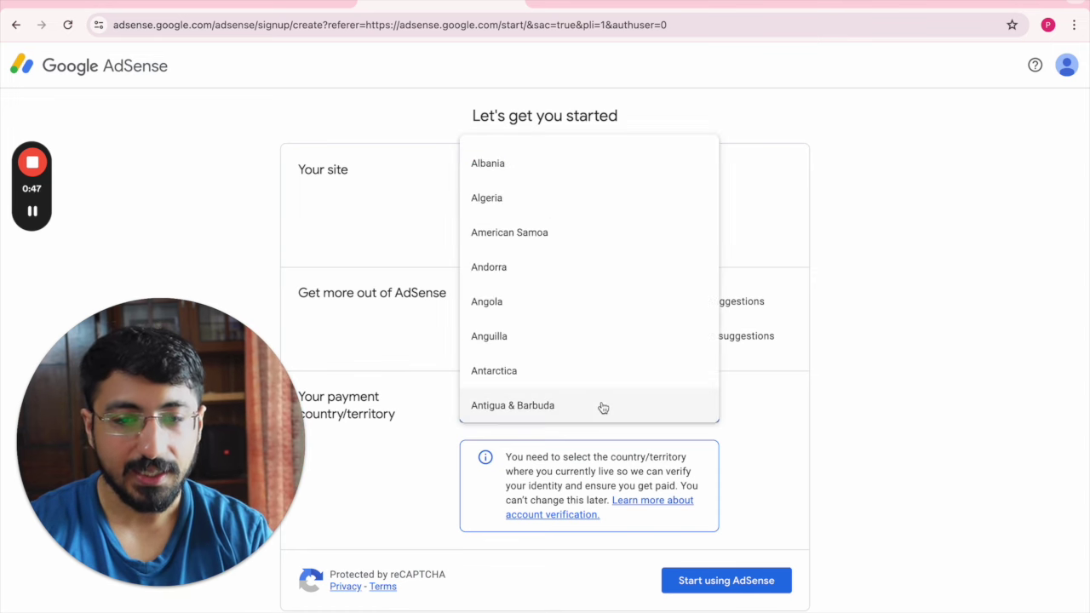
type("india")
left_click(602, 408)
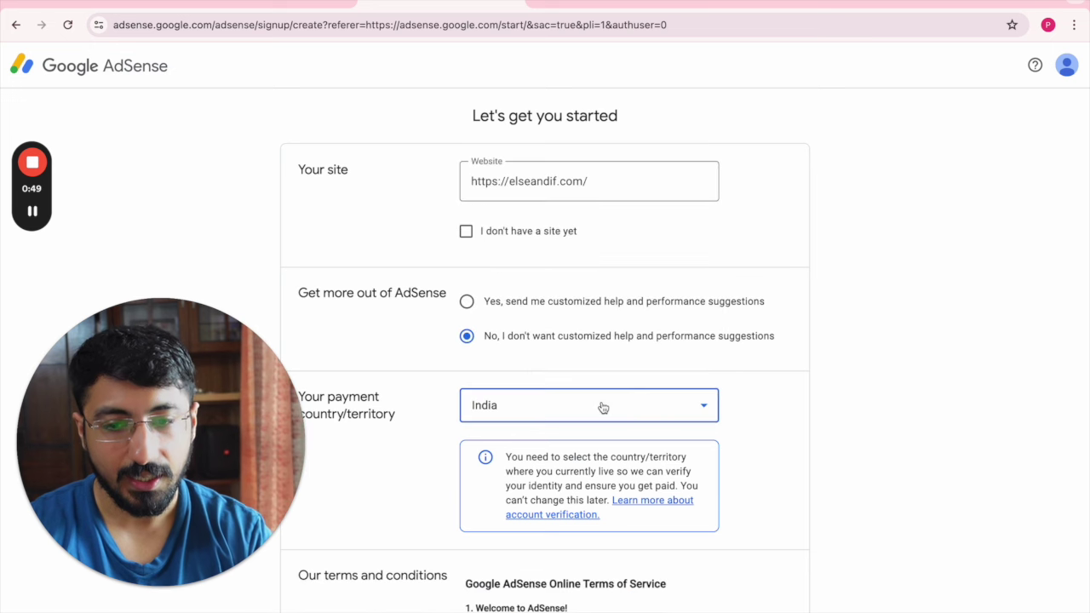
scroll(426, 516, "down", 3)
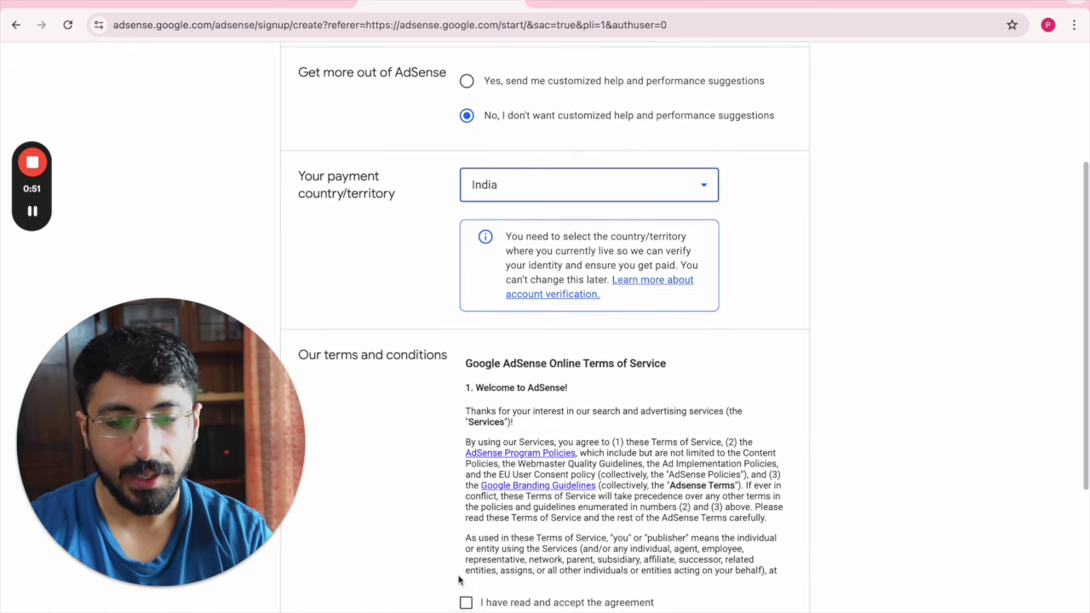
left_click(466, 603)
scroll(418, 522, "down", 4)
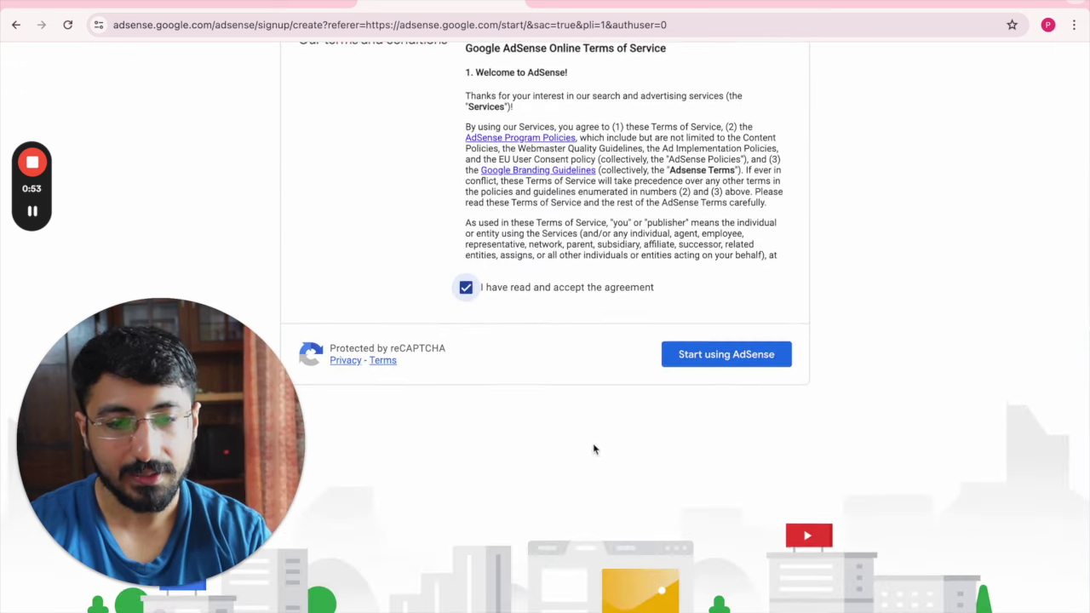
left_click(720, 355)
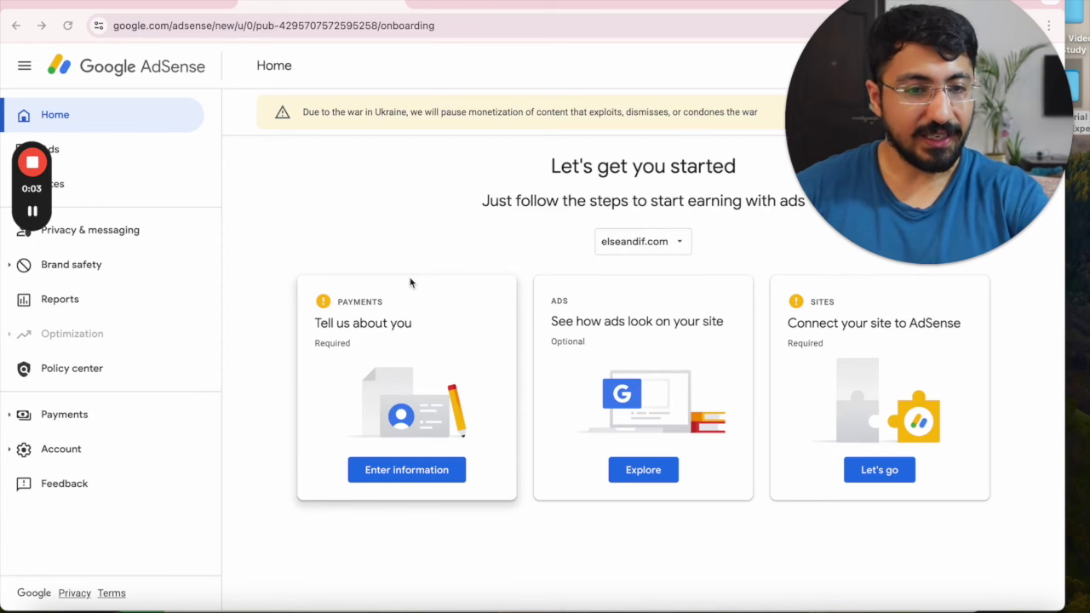
Step: Open Sites to see elseandif.com marked 'Requires review' with Ads.txt 'Not found'
left_click_drag(30, 119, 1040, 302)
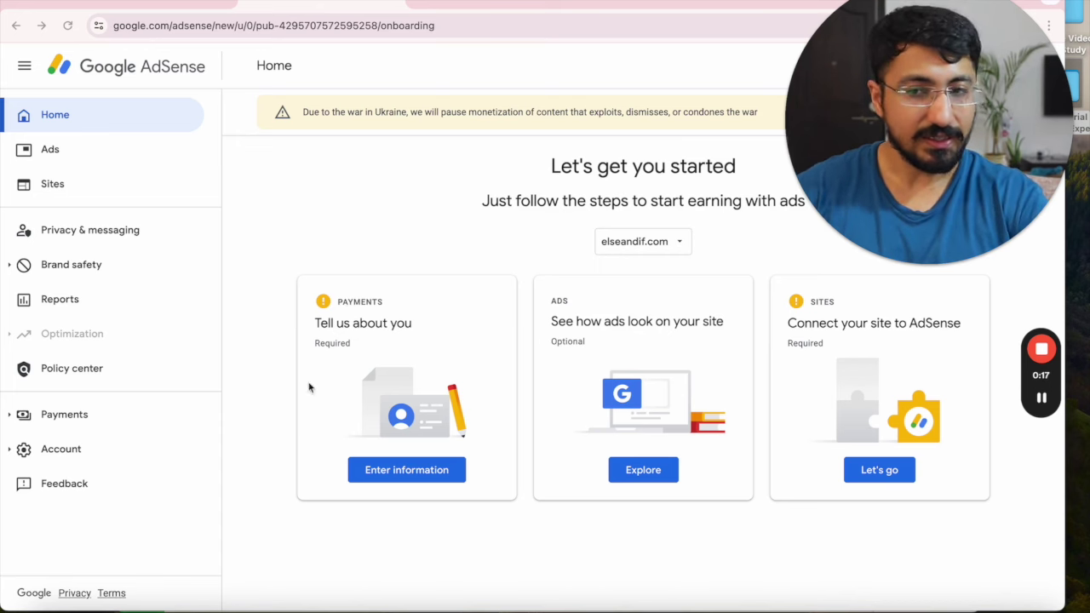
left_click(58, 190)
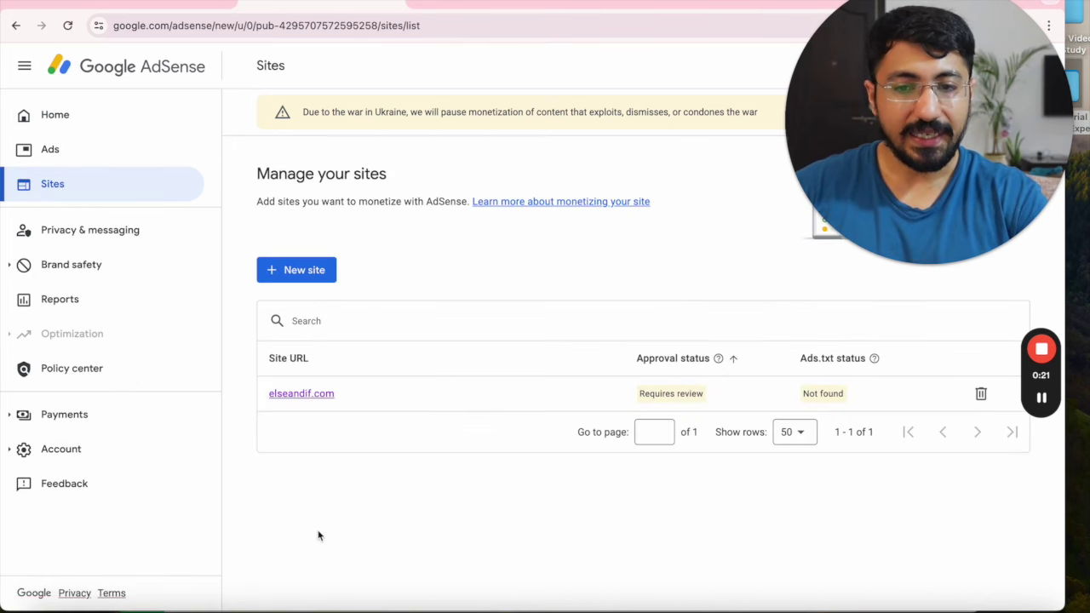
Step: Open elseandif.com's verification details, review the publisher ID and code, then choose Ads.txt snippet
left_click(306, 396)
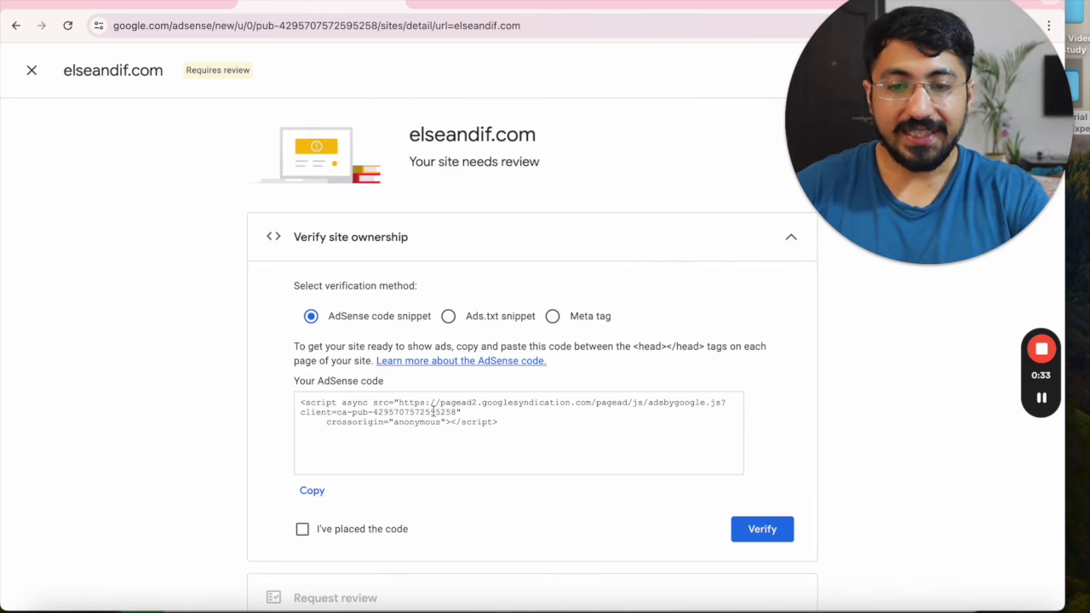
left_click(358, 25)
double_click(383, 26)
left_click_drag(325, 26, 397, 26)
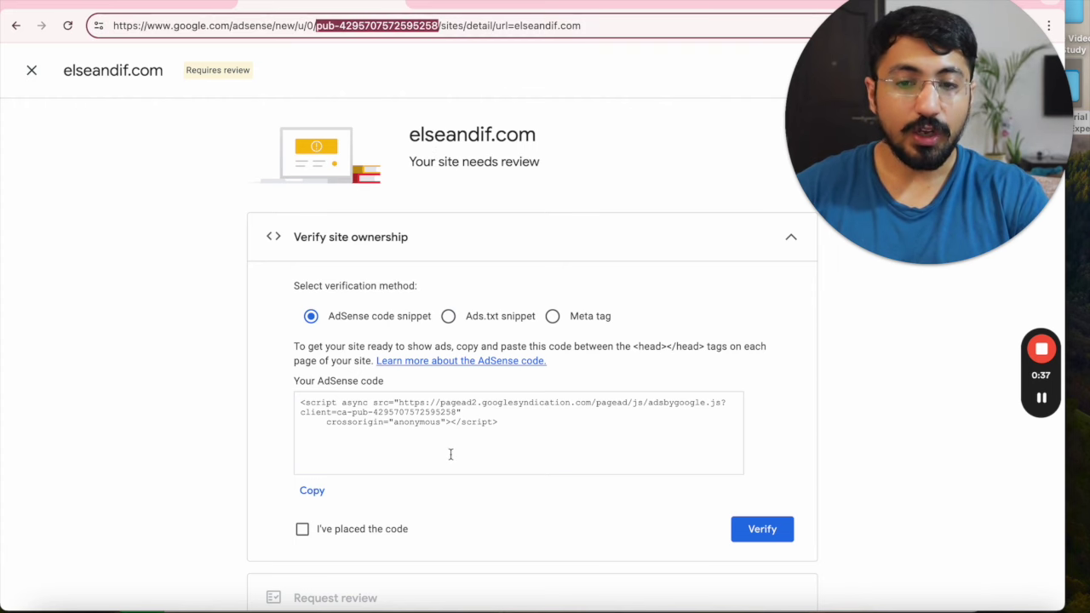
left_click_drag(503, 423, 292, 397)
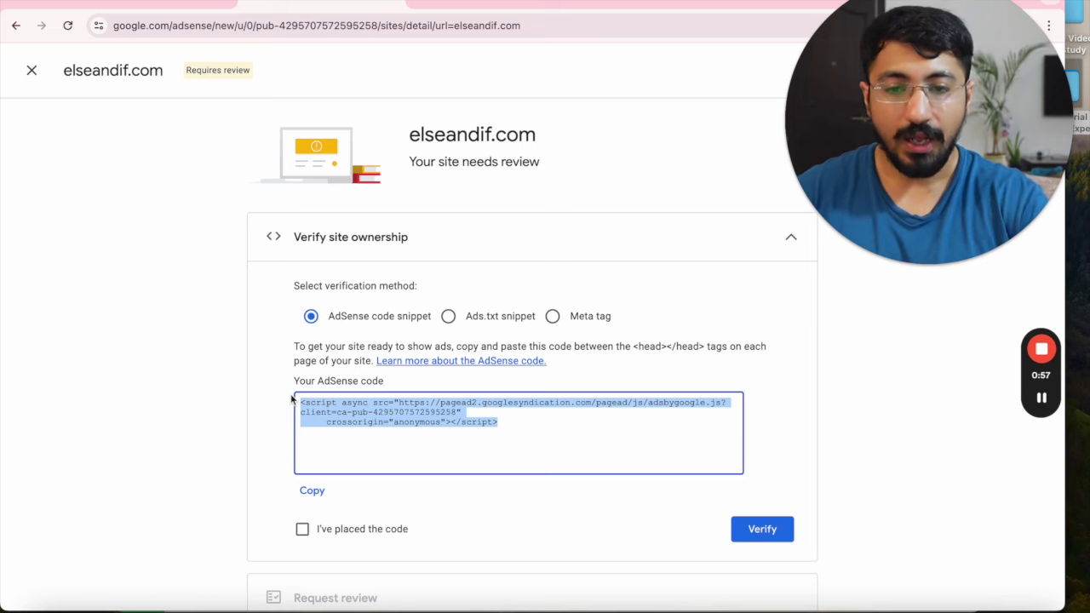
left_click(448, 317)
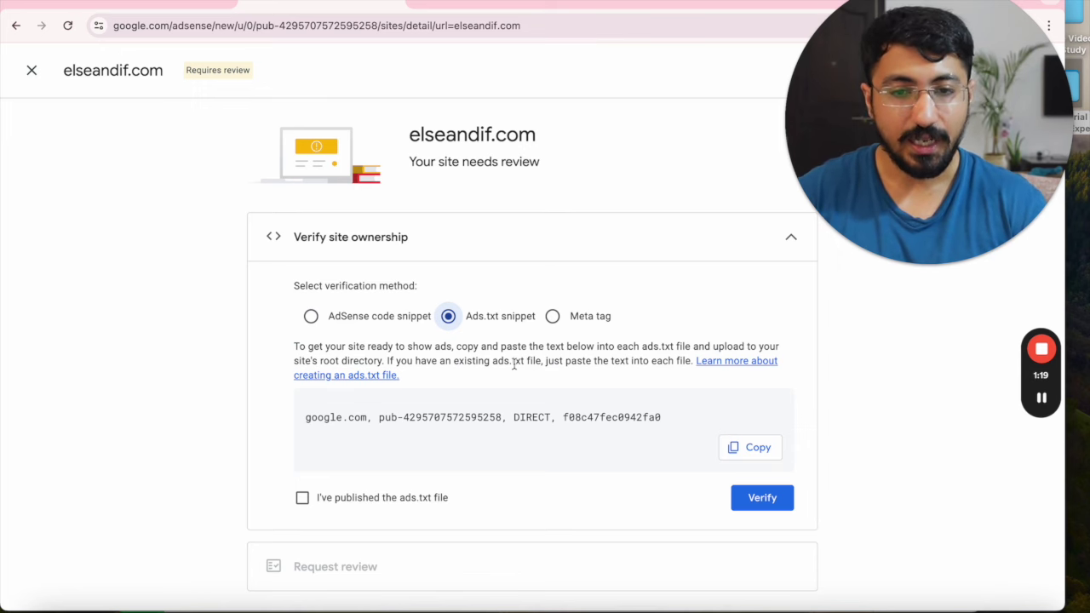
Step: Check google.com and the publisher ID in the ads.txt line, then switch to Meta tag verification
left_click_drag(502, 417, 305, 417)
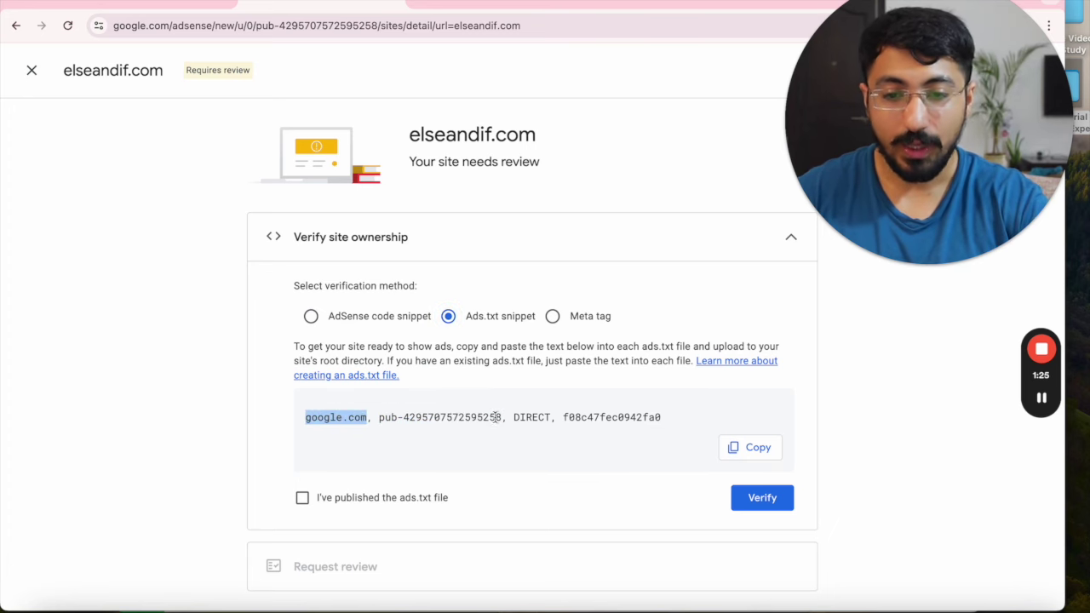
left_click_drag(484, 418, 385, 418)
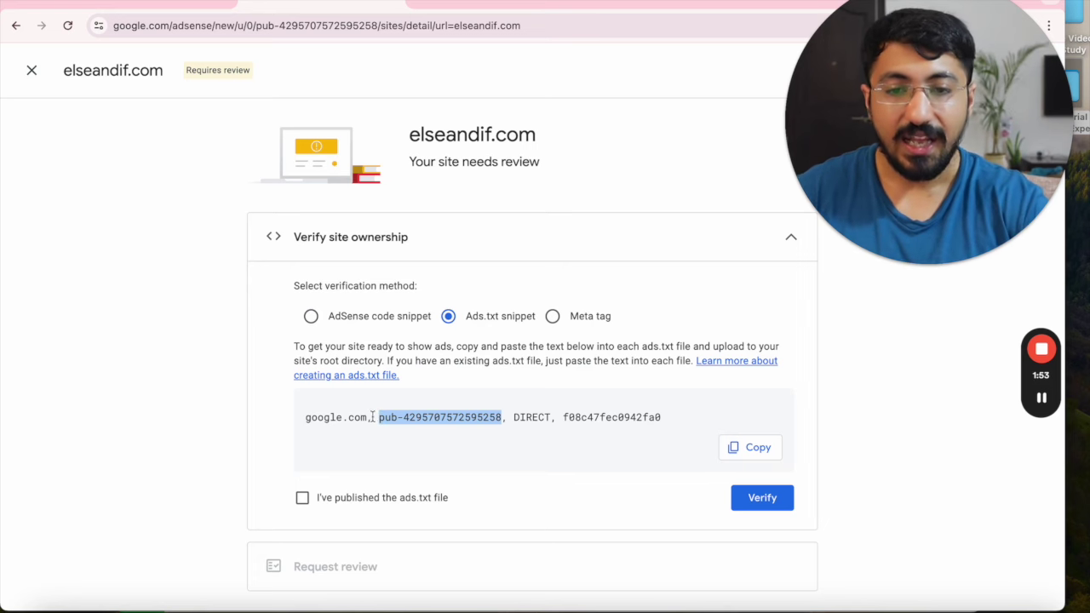
left_click(553, 316)
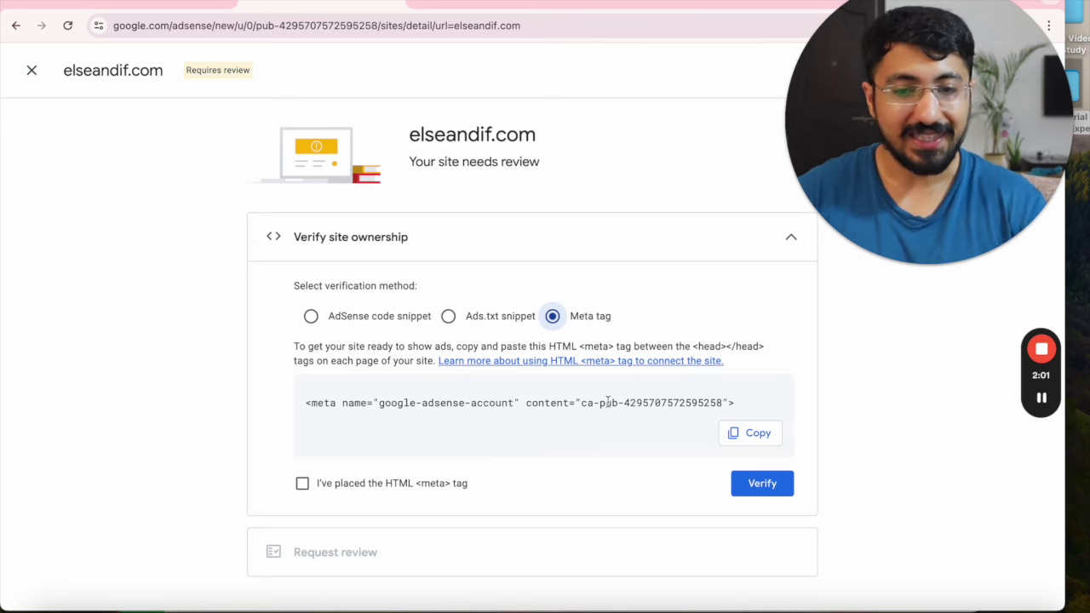
double_click(349, 402)
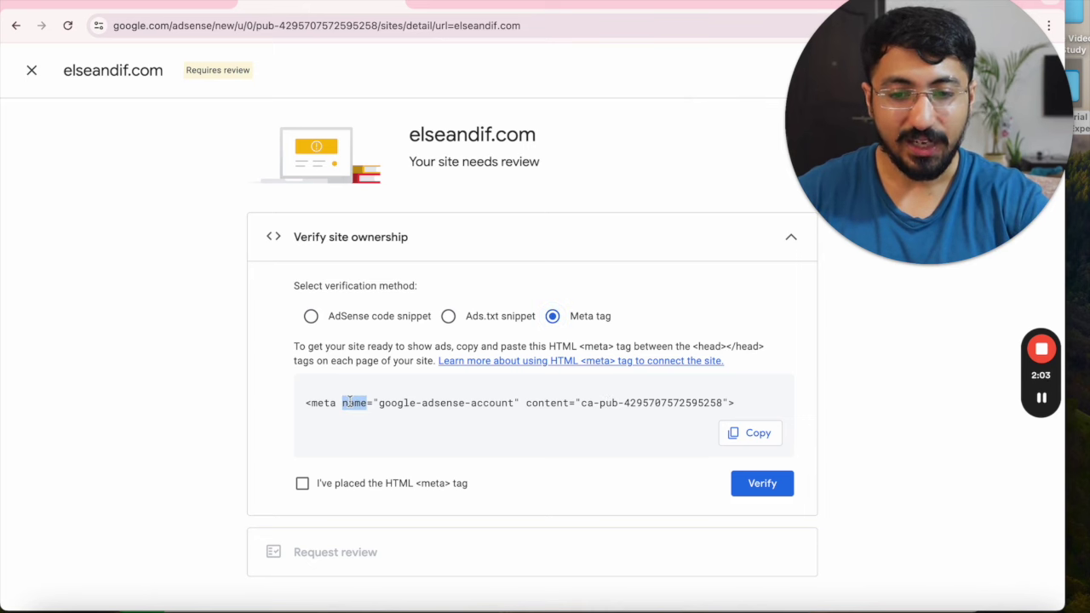
left_click_drag(350, 403, 514, 403)
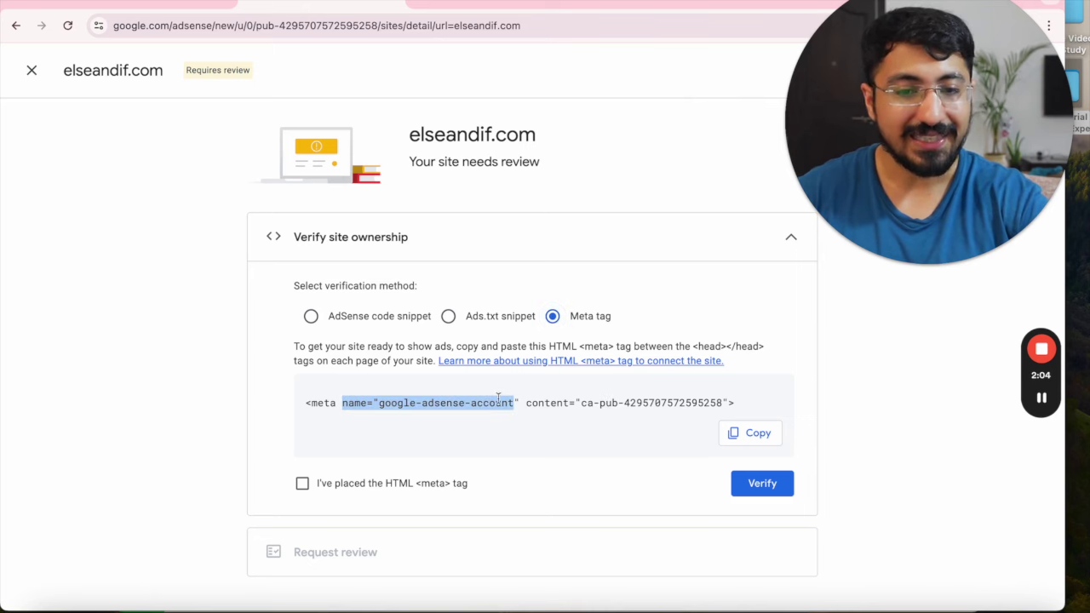
left_click(584, 403)
left_click_drag(582, 403, 709, 396)
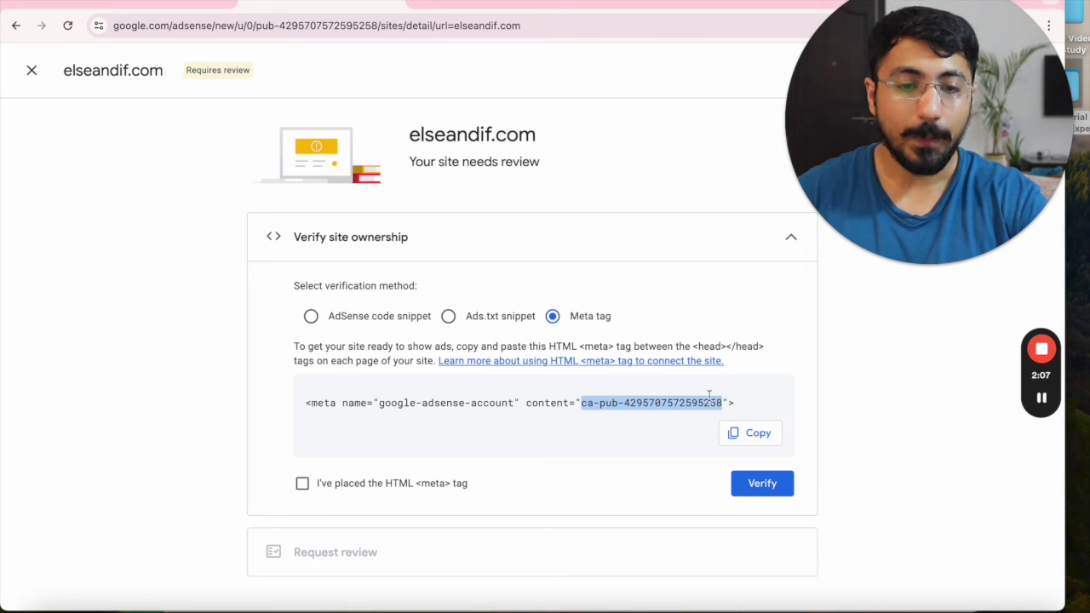
left_click(1040, 375)
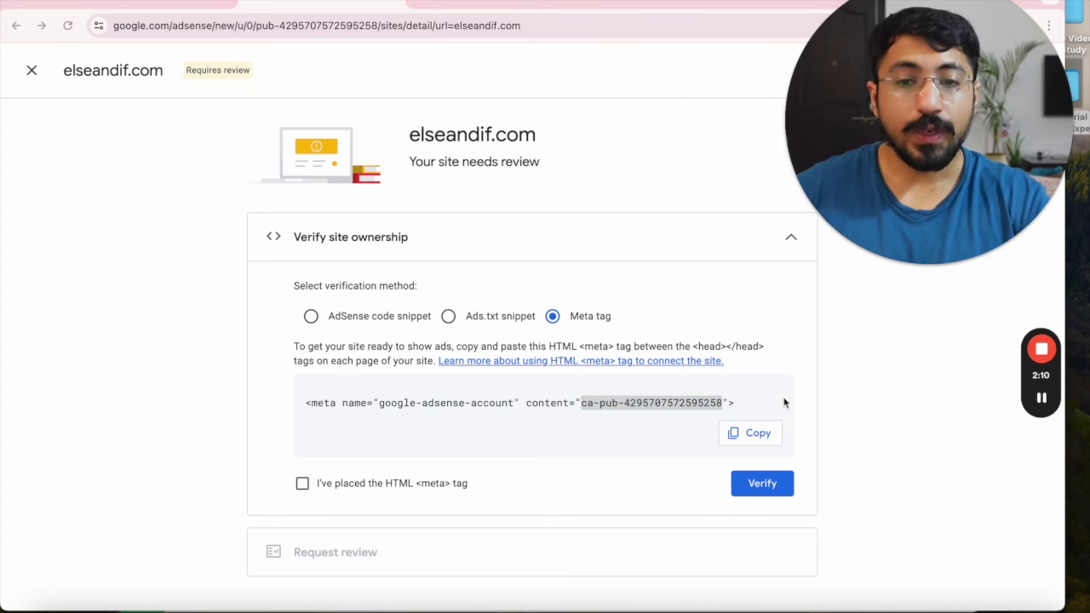
Step: Copy the AdSense code snippet script and move to the WordPress dashboard desktop
left_click(311, 316)
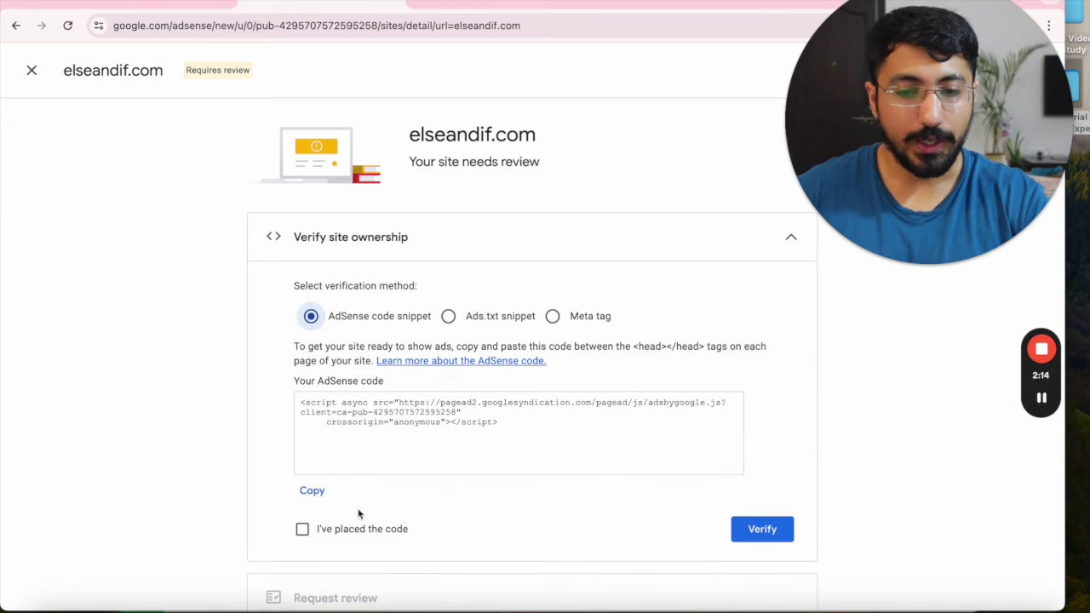
left_click(308, 492)
key("ctrl+Right")
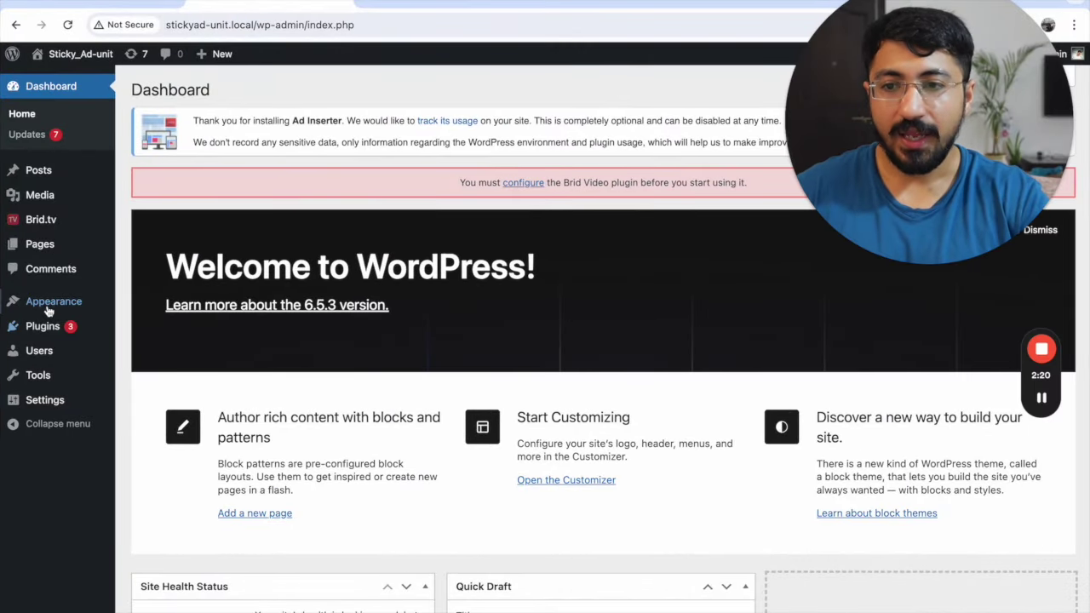
Step: Open Ad Inserter's settings from Installed Plugins and show its general (gear) settings panel
mouse_move(50, 305)
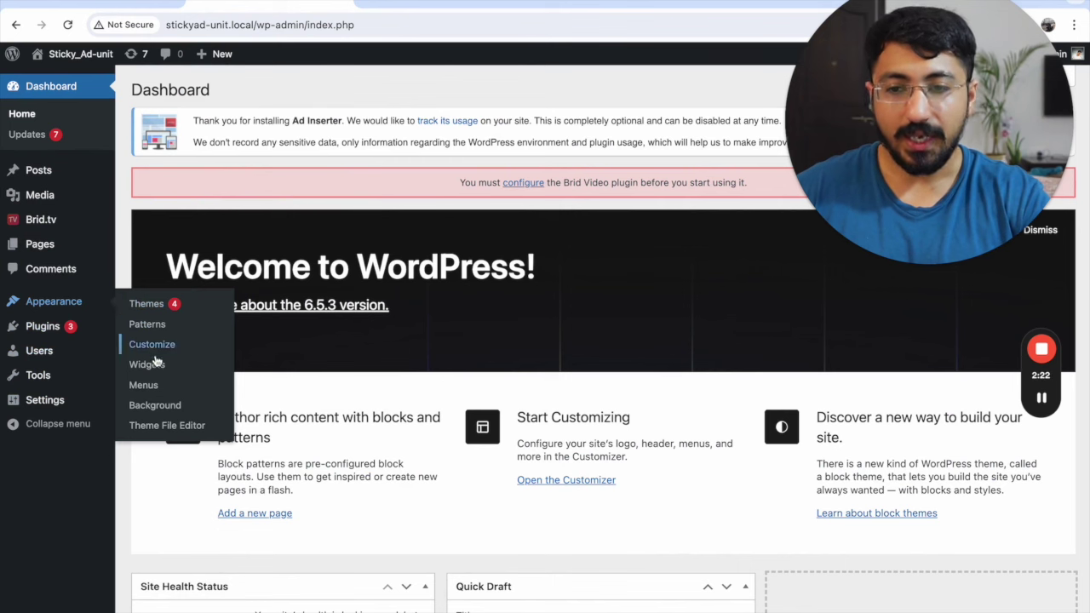
mouse_move(88, 327)
left_click(147, 330)
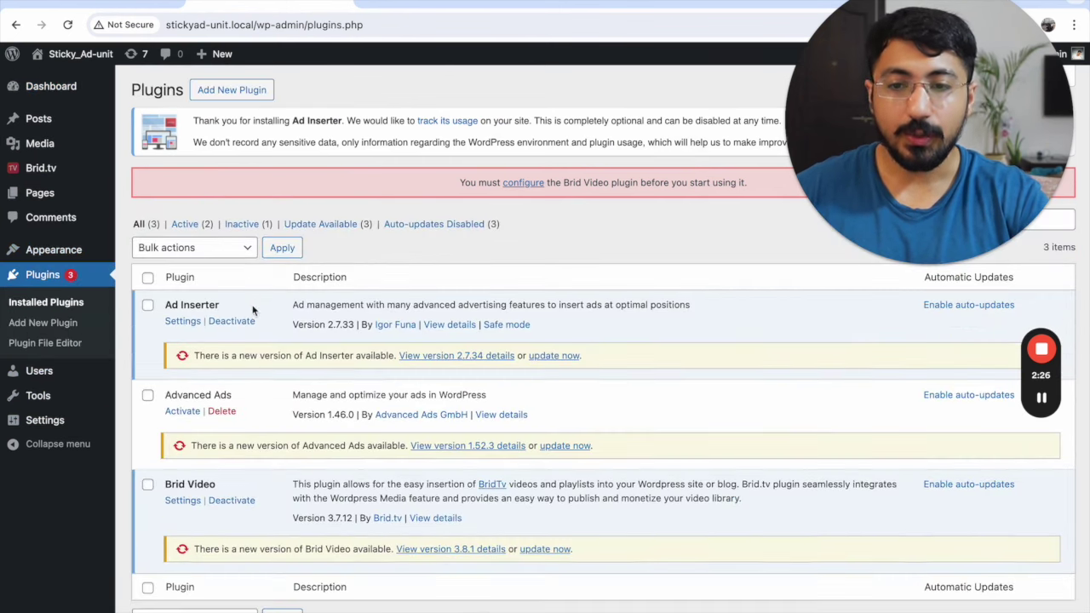
left_click(181, 326)
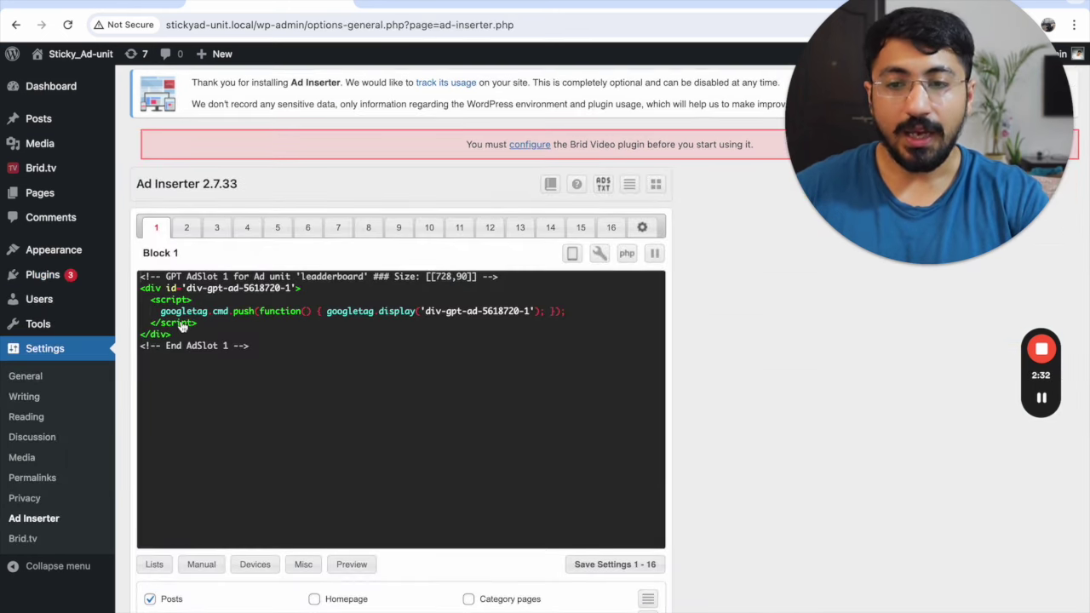
scroll(451, 529, "down", 2)
scroll(452, 528, "down", 2)
scroll(452, 532, "up", 4)
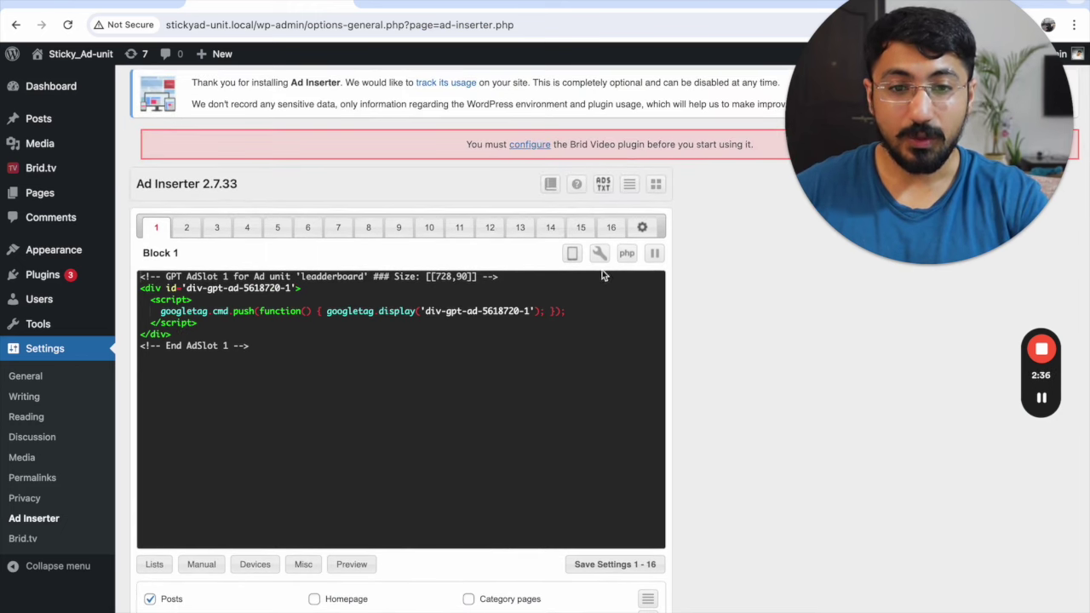
left_click(642, 226)
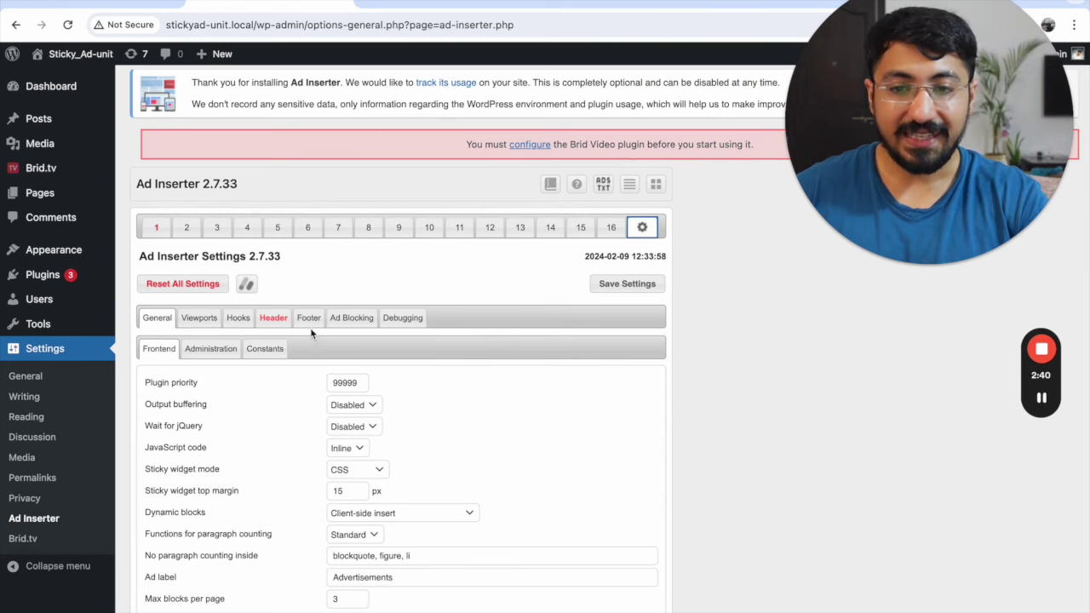
Step: Replace Ad Inserter's existing HTML page header code with the pasted AdSense script
left_click(273, 317)
scroll(349, 456, "down", 1)
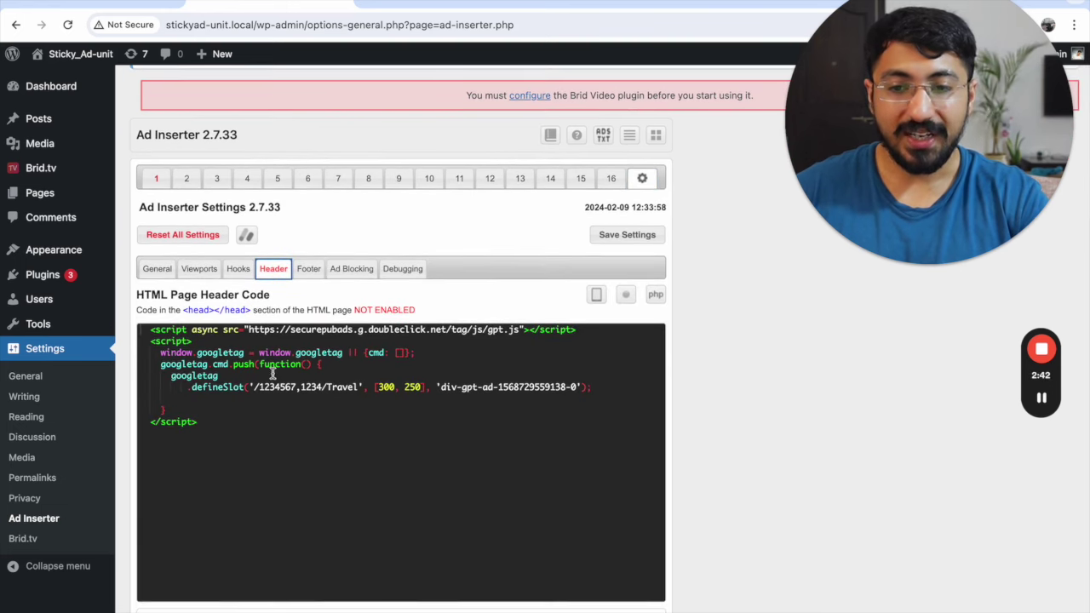
left_click_drag(211, 425, 132, 343)
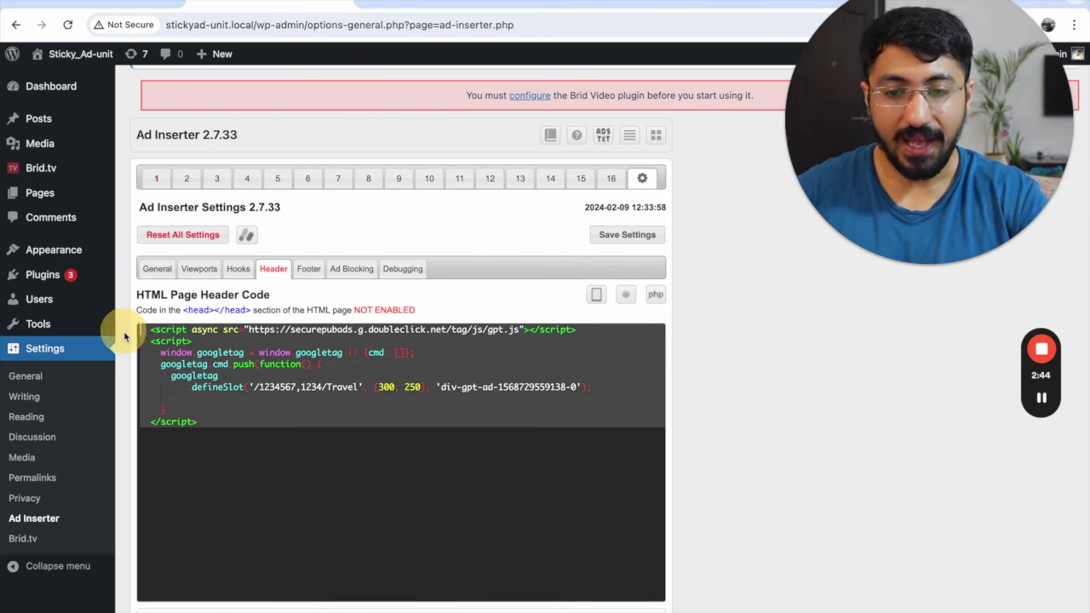
key("BackSpace")
key("ctrl+v")
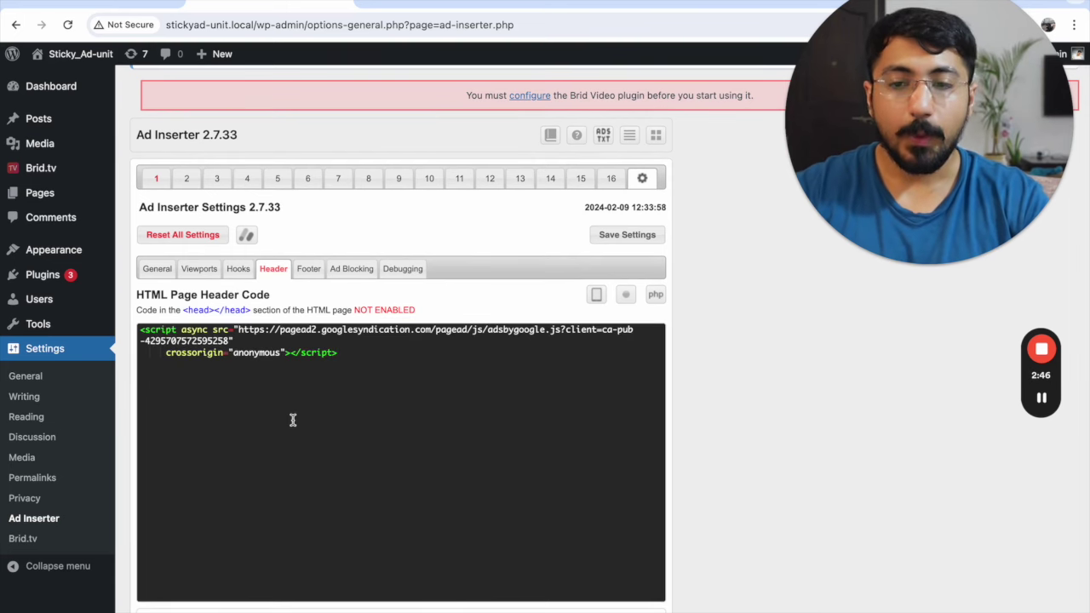
Step: Save the settings and copy elseandif.com's Ads.txt snippet line from AdSense
left_click(622, 243)
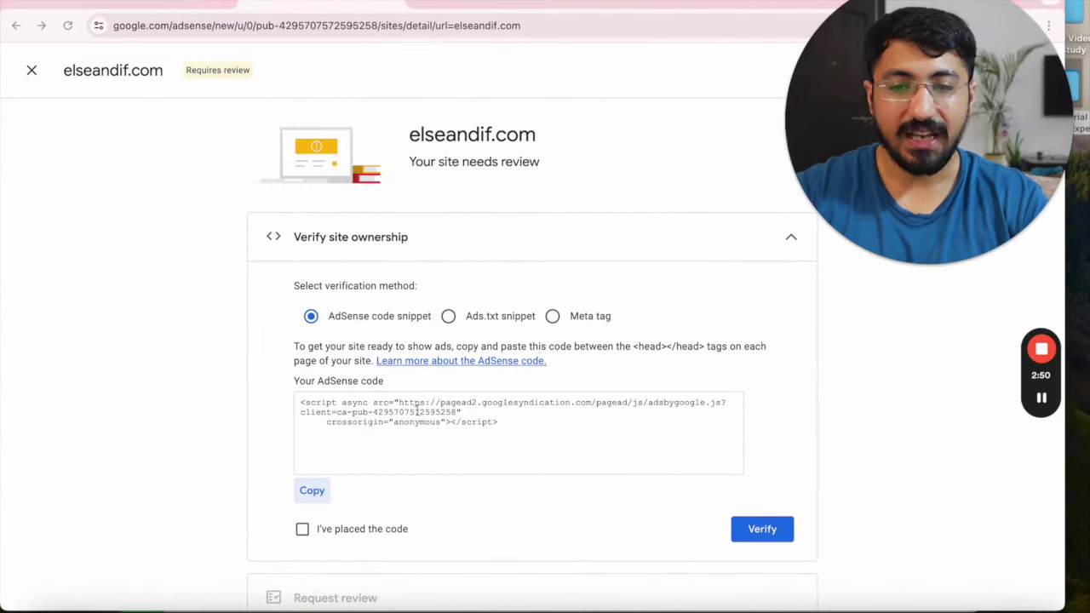
left_click(420, 316)
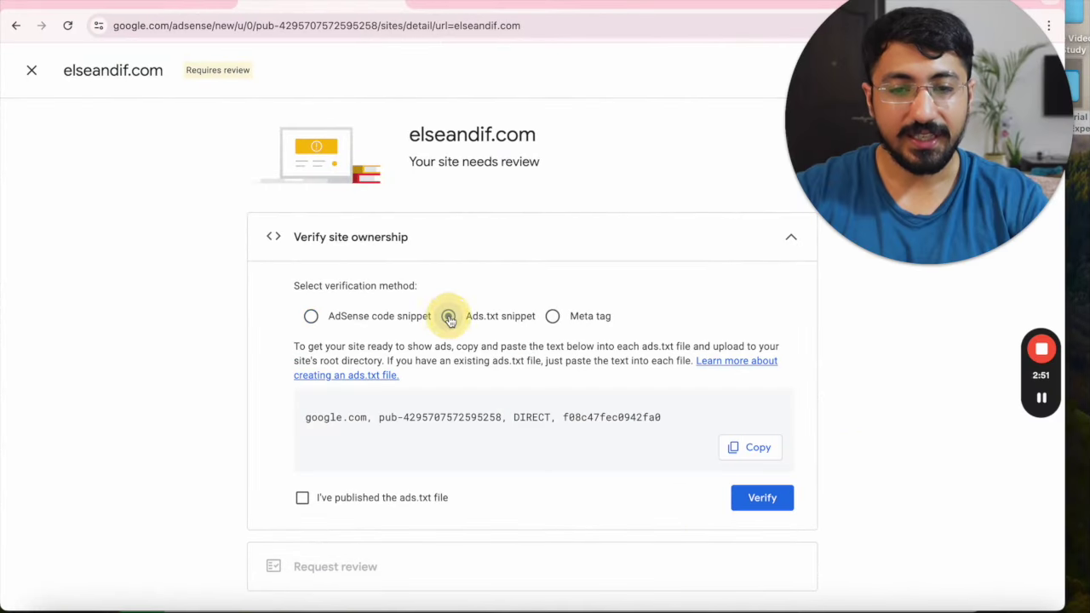
left_click(737, 454)
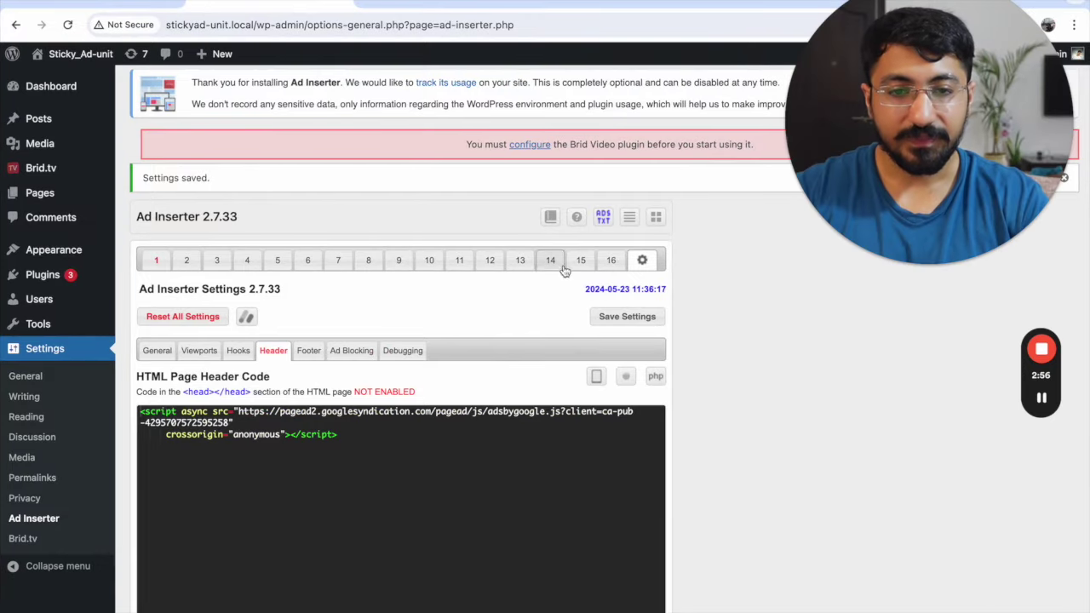
Step: Replace the ads.txt file content with AdSense's DIRECT publisher line and confirm it
scroll(474, 319, "down", 5)
scroll(475, 320, "down", 2)
scroll(474, 320, "down", 1)
left_click(573, 367)
scroll(442, 375, "down", 1)
triple_click(314, 372)
key("super+v")
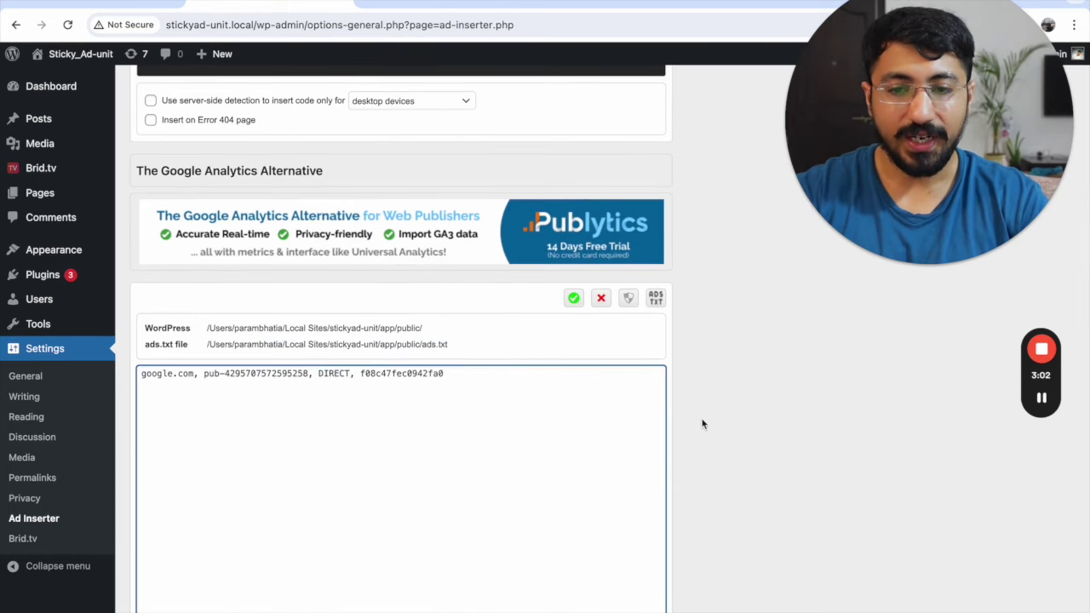
key("super+f")
key("super+v")
left_click(567, 304)
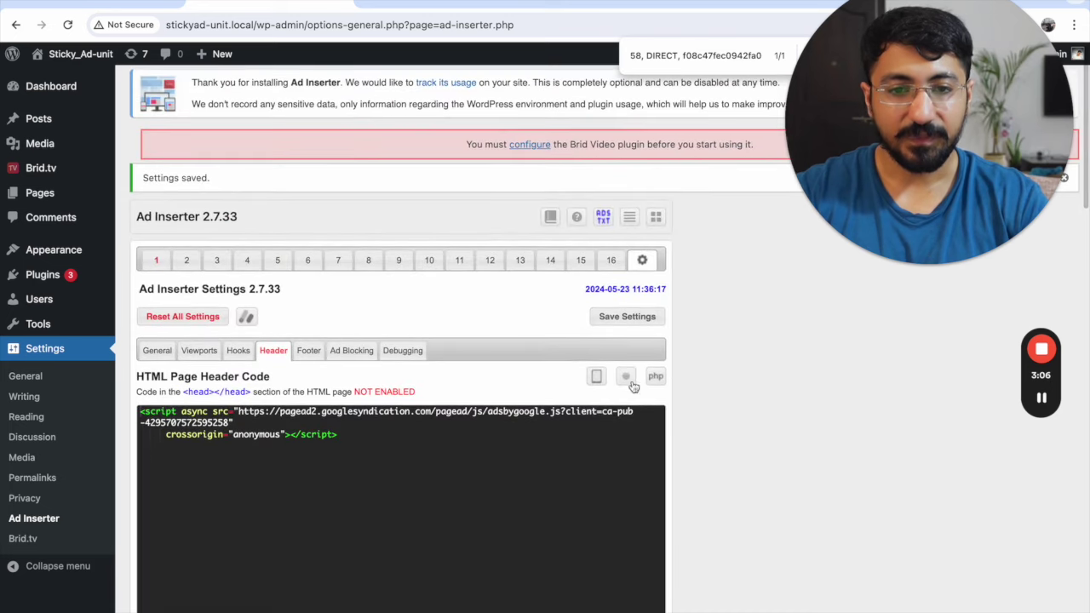
Step: Save the Ad Inserter settings and select the site's domain in the address bar
left_click(610, 316)
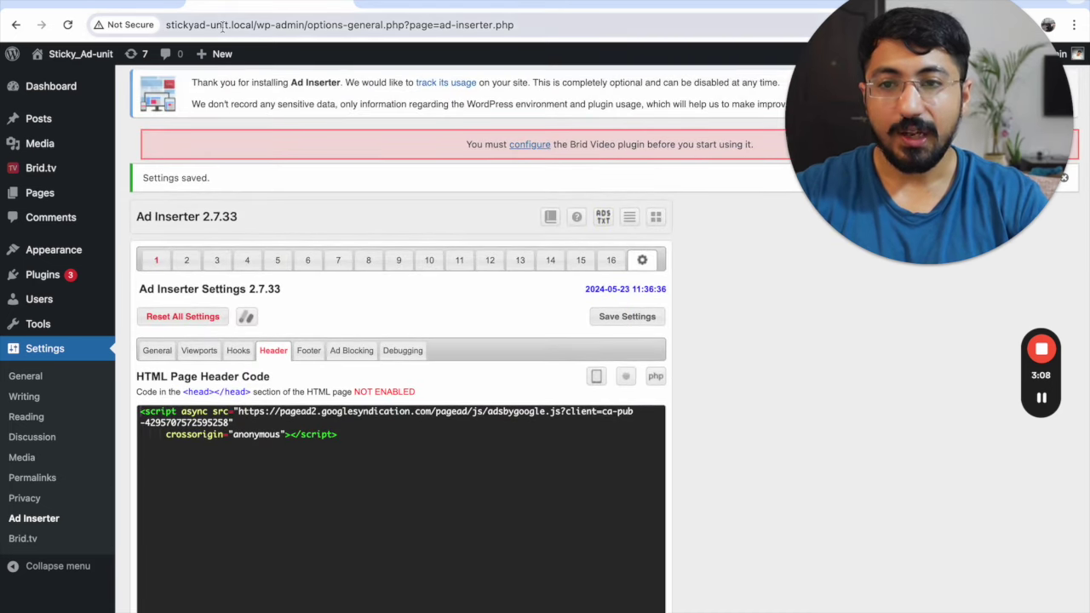
left_click(226, 25)
left_click_drag(253, 25, 166, 24)
Step: Load the local site's ads.txt in a new tab and highlight its DIRECT publisher line
right_click(257, 9)
left_click(263, 10)
key("ctrl+v")
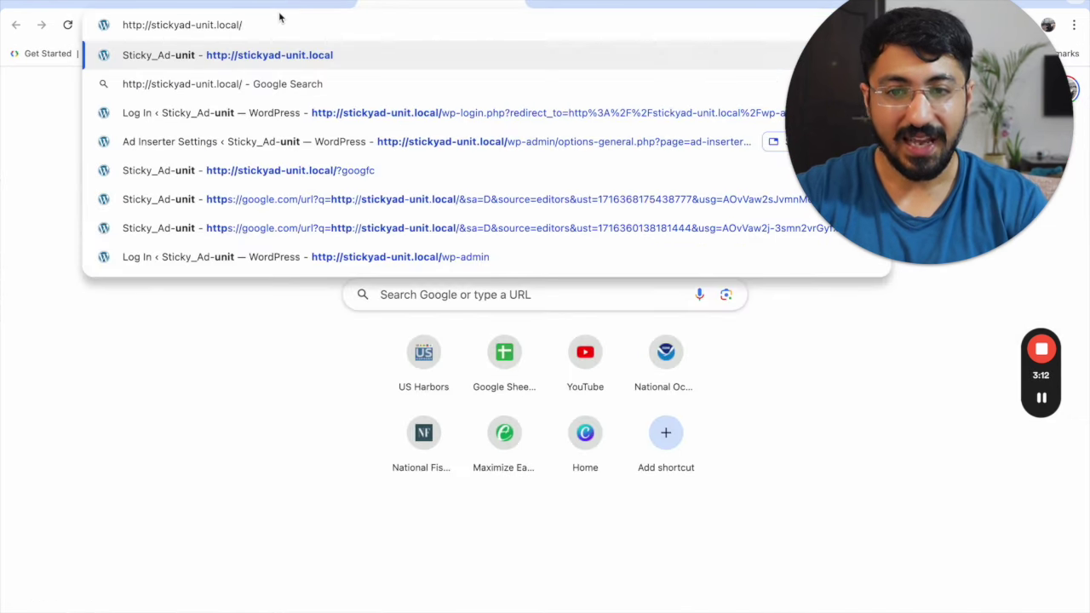
type("ads.txt")
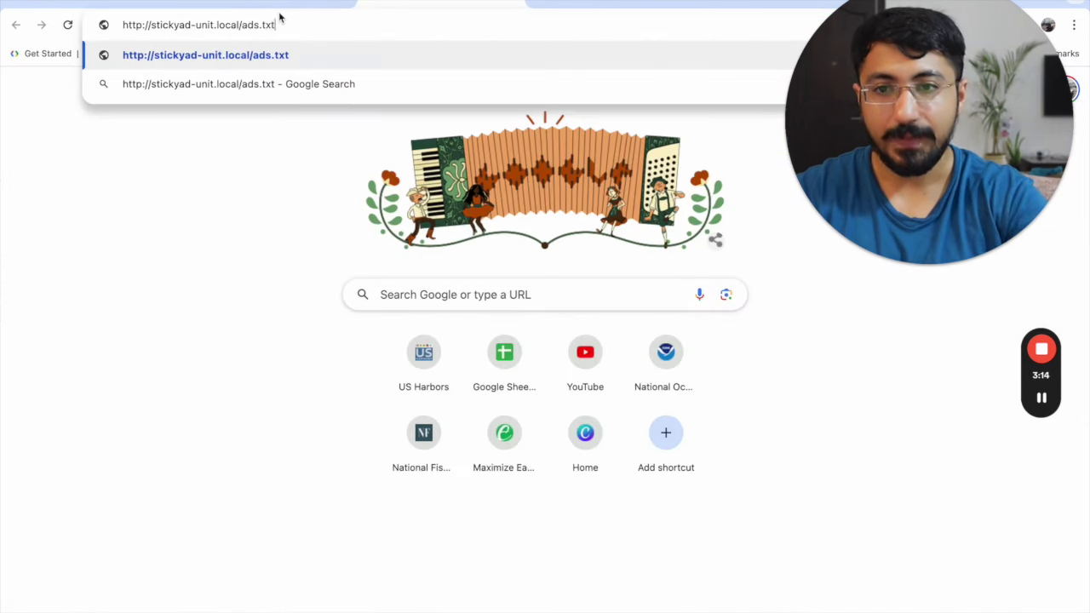
key("Return")
double_click(212, 56)
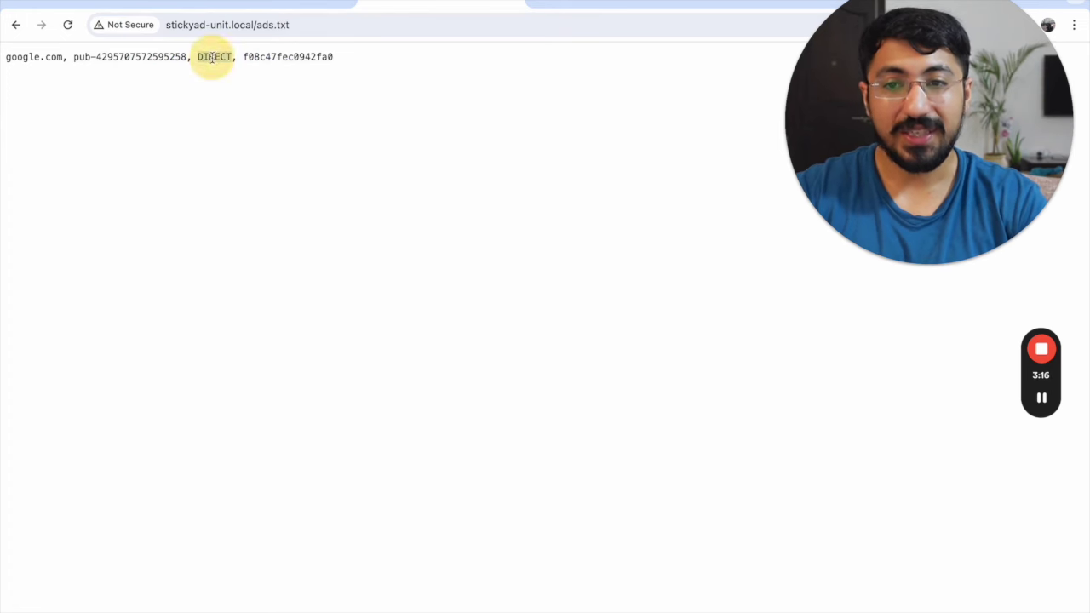
left_click_drag(212, 56, 252, 56)
left_click_drag(187, 57, 73, 56)
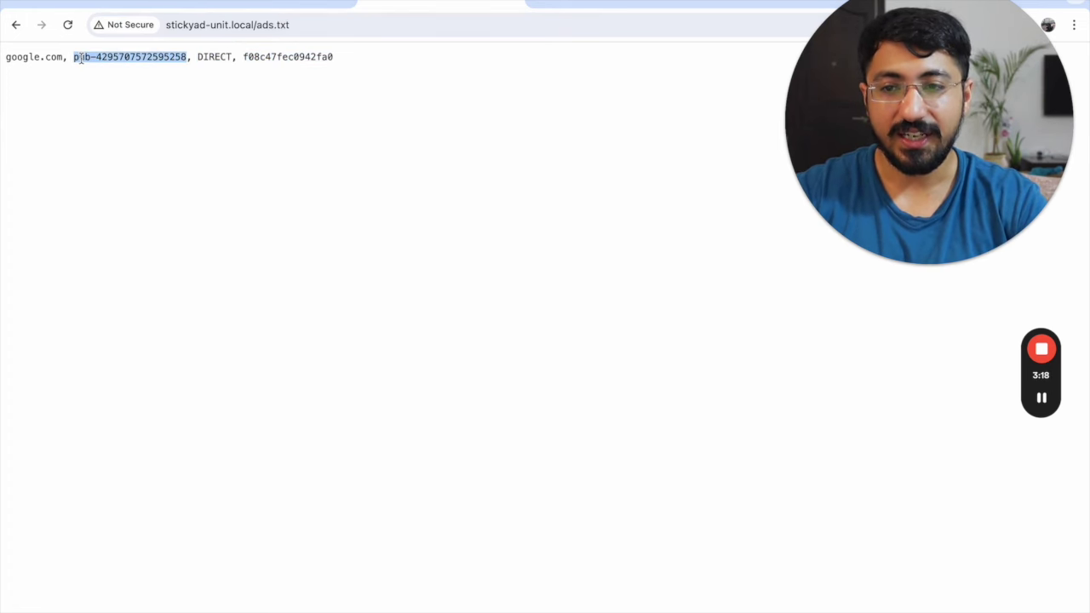
Step: Copy the AdSense meta tag for elseandif.com and return to Ad Inserter
left_click(285, 2)
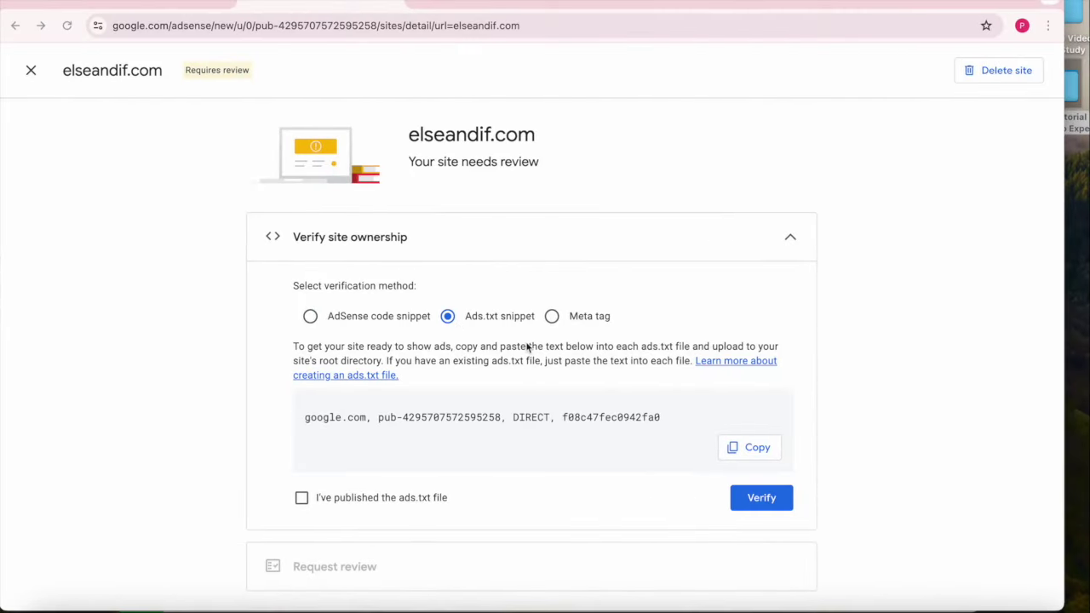
left_click(552, 315)
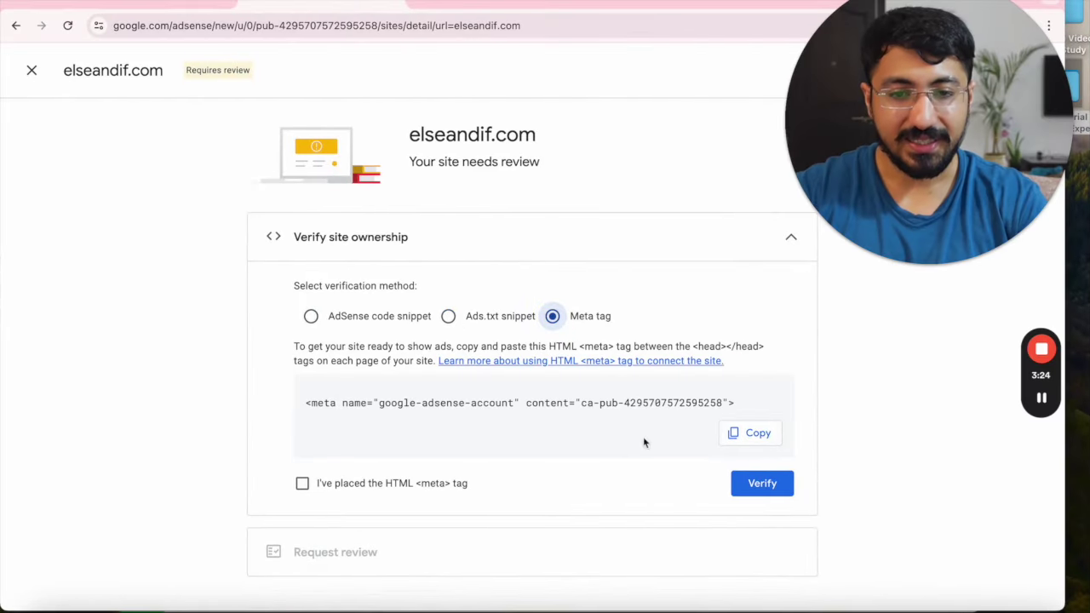
left_click(740, 435)
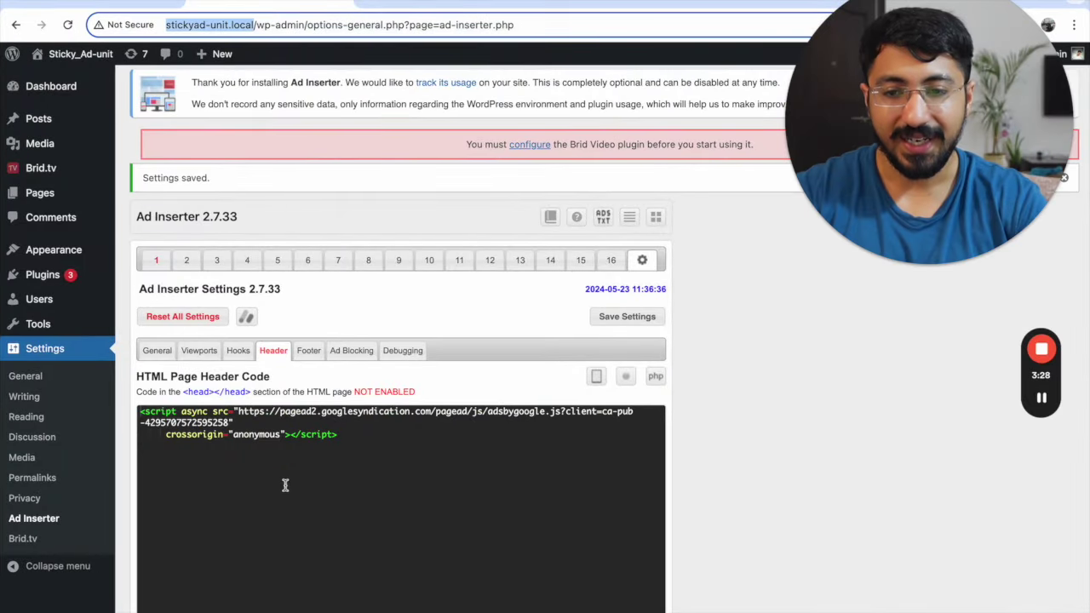
Step: Paste the google-adsense-account meta tag on the first line above the AdSense script and save
left_click(345, 443)
key("ctrl+v")
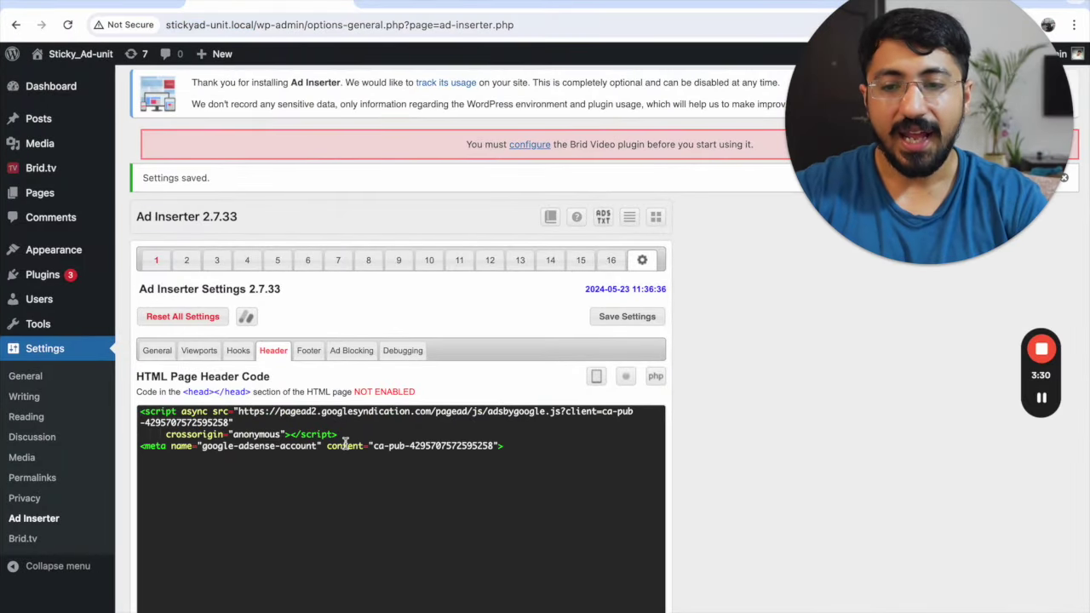
key("ctrl+z")
key("Return")
key("Up")
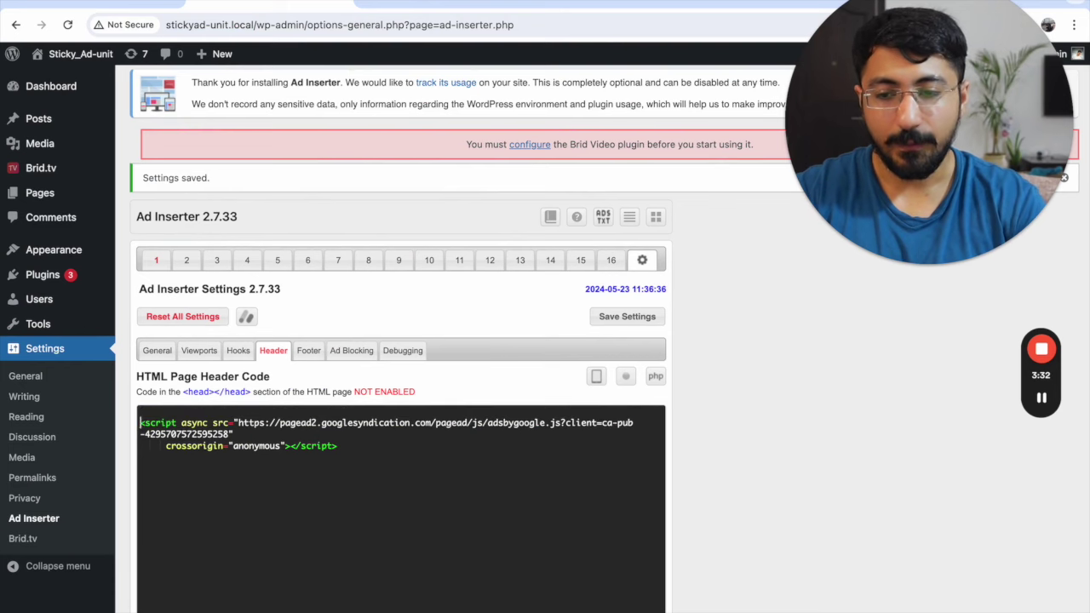
key("ctrl+v")
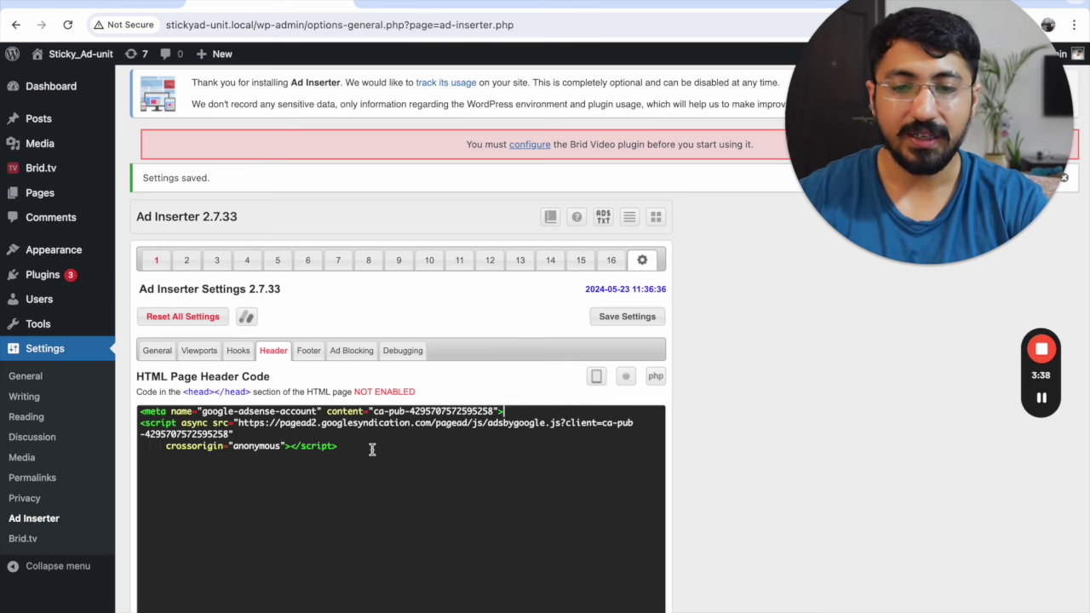
scroll(372, 449, "down", 4)
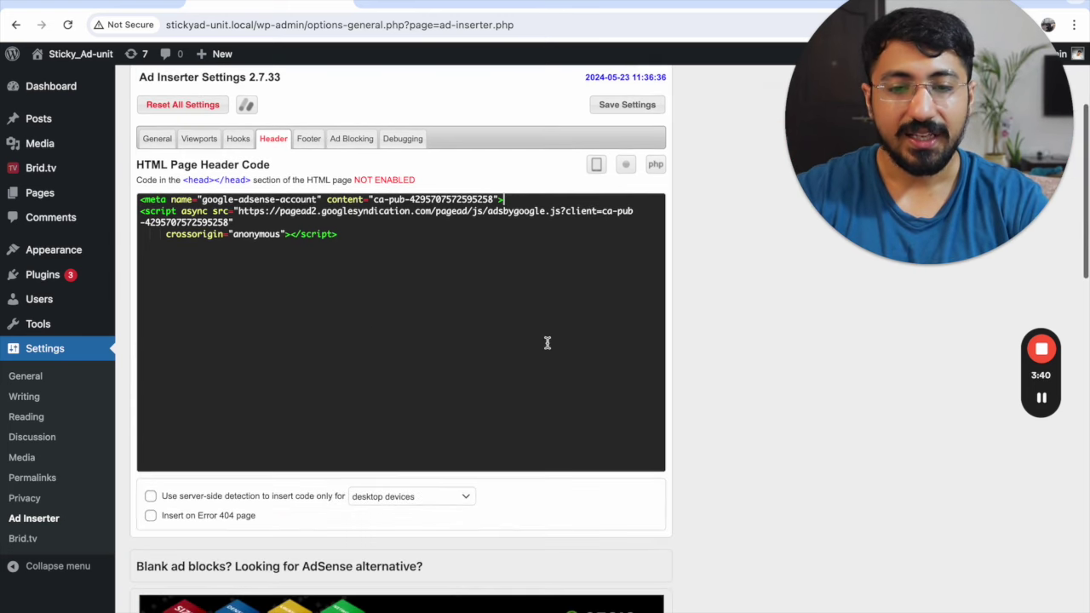
scroll(545, 345, "up", 2)
left_click(620, 228)
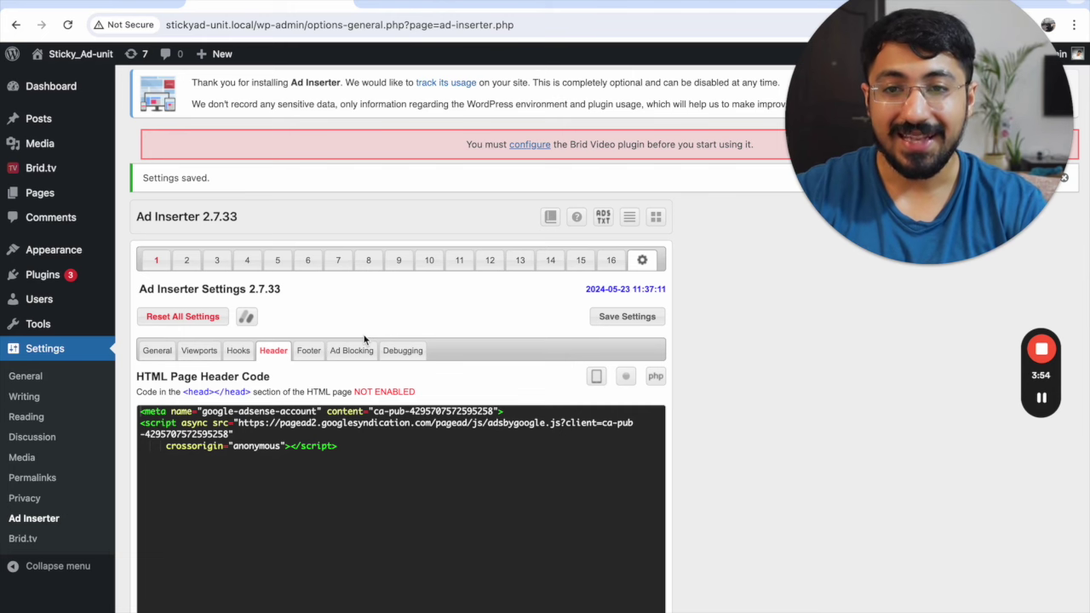
Step: Select the stickyad-unit.local domain in the address bar
left_click(213, 26)
double_click(187, 25)
left_click_drag(187, 24, 244, 25)
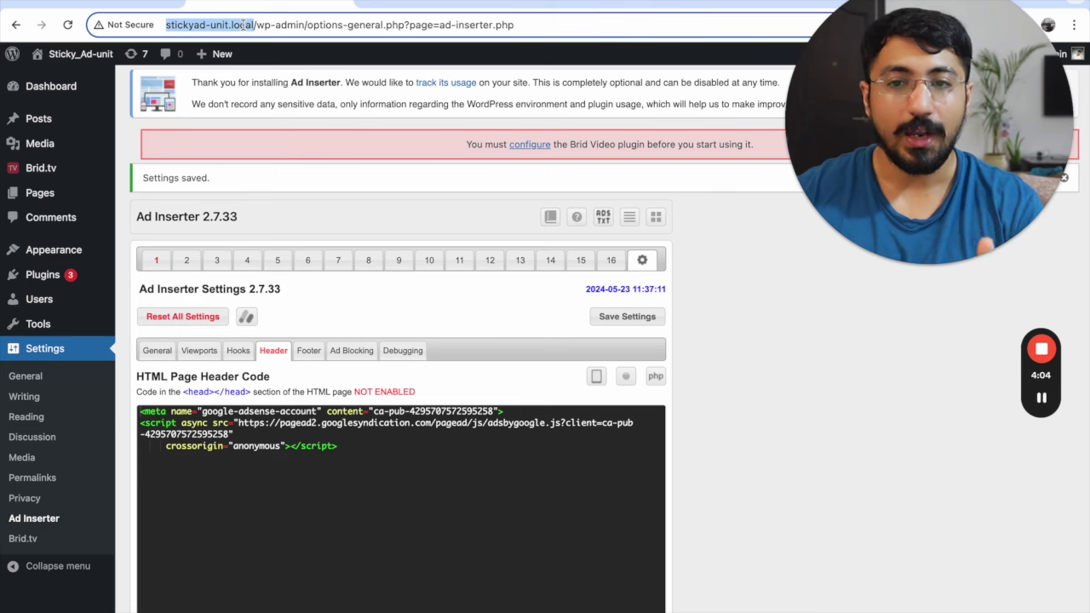
Step: Open Manage for the elseandif.com Websites + Marketing plan in GoDaddy
left_click(1042, 398)
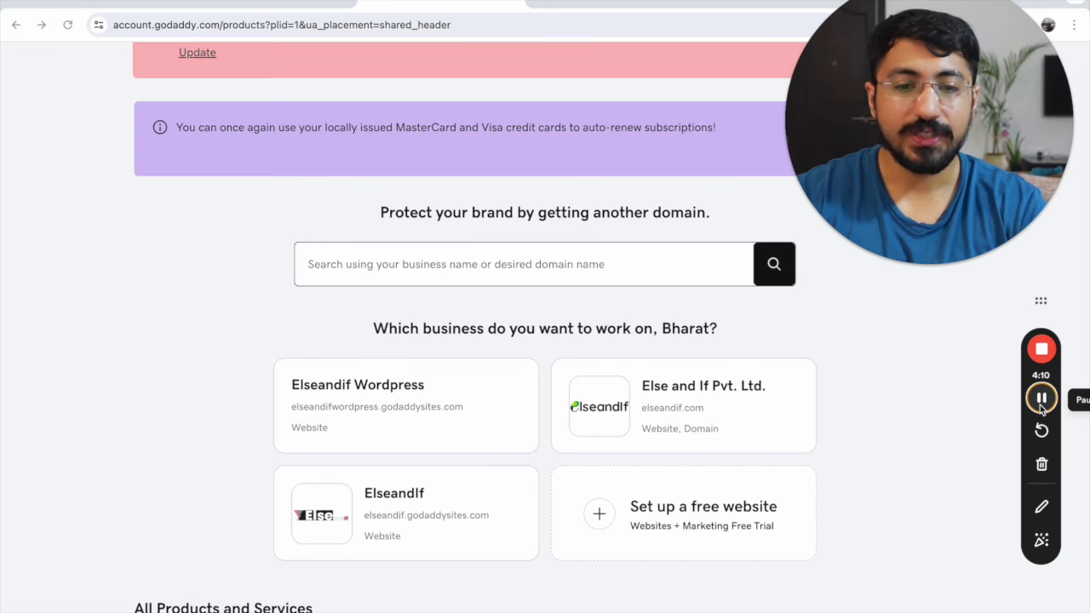
scroll(469, 526, "down", 1)
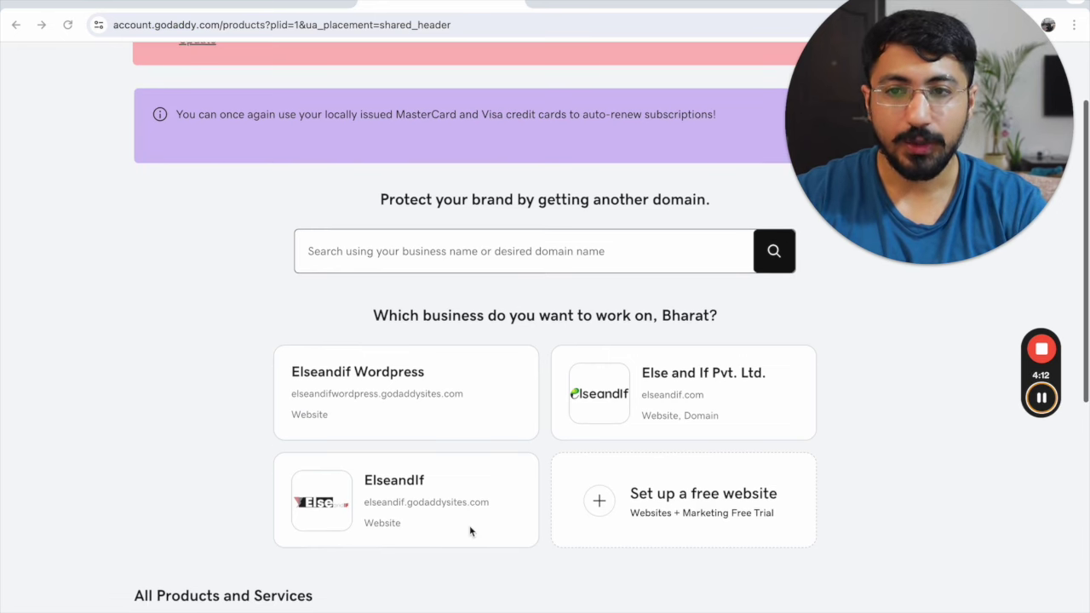
scroll(469, 531, "down", 1)
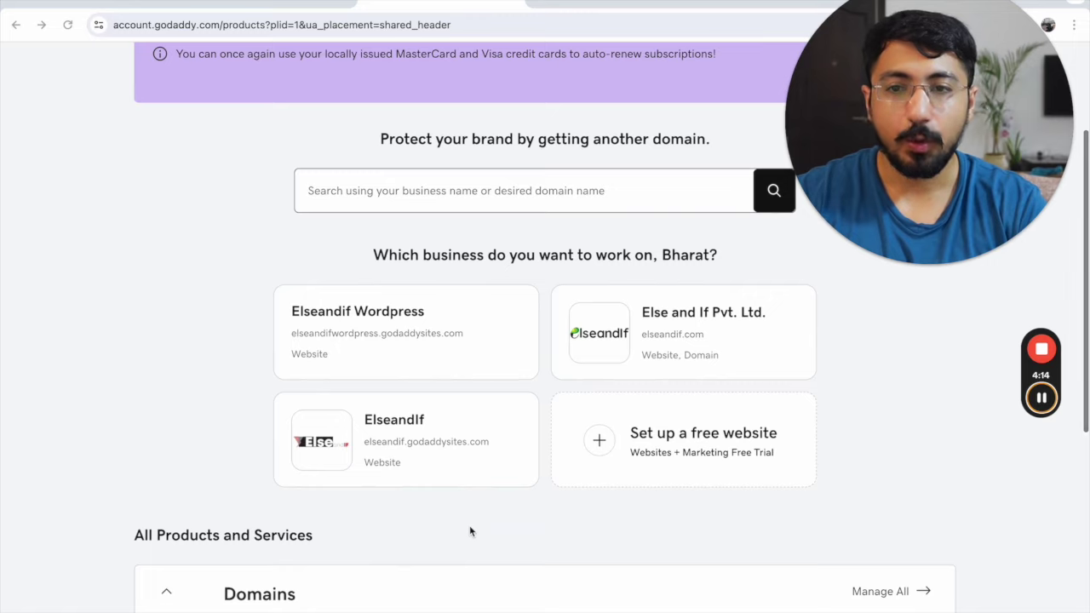
scroll(469, 531, "down", 4)
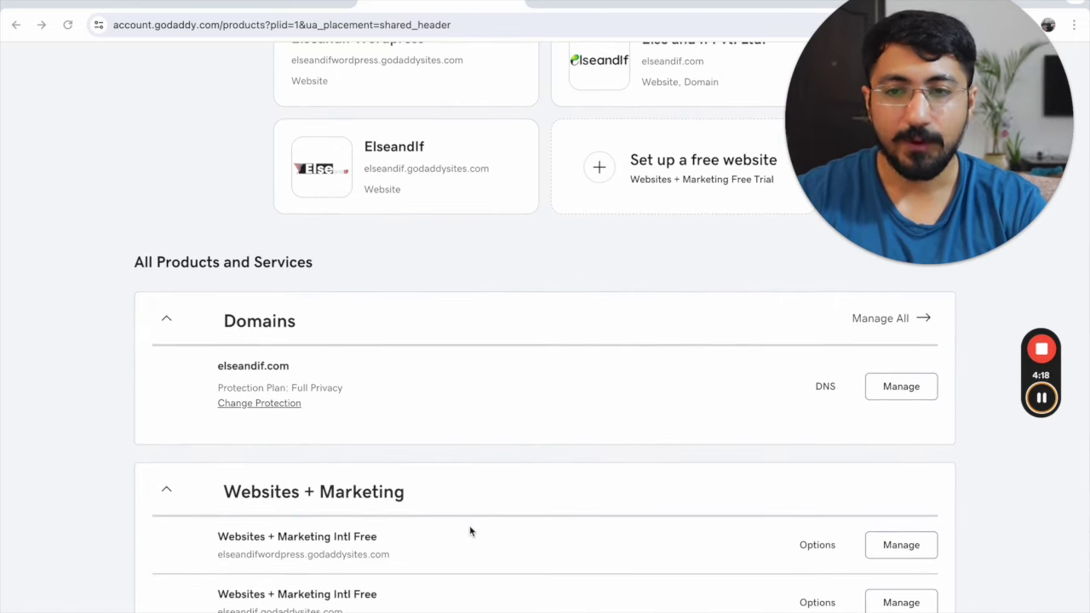
scroll(469, 532, "down", 2)
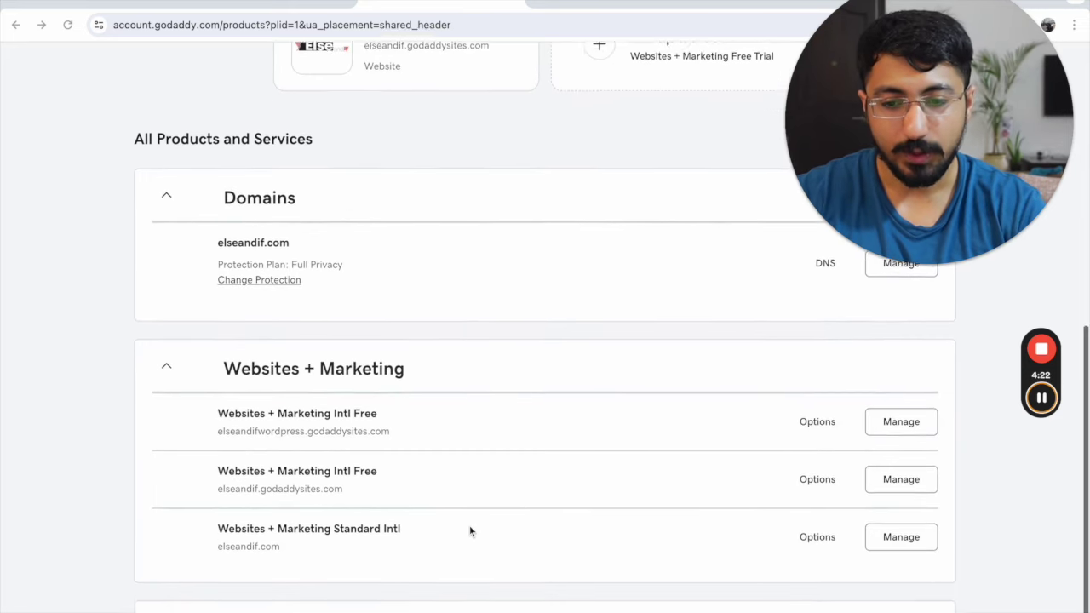
scroll(470, 532, "down", 1)
left_click(901, 528)
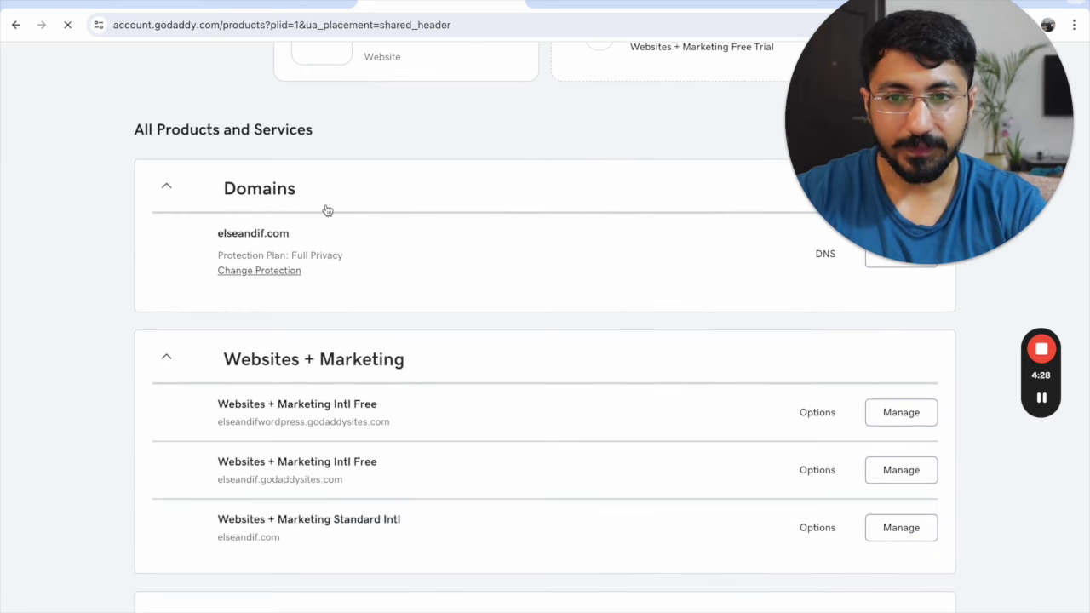
Step: Copy the AdSense code snippet, then choose Edit Website on the elseandif.com dashboard
key("ctrl+Left")
left_click(309, 316)
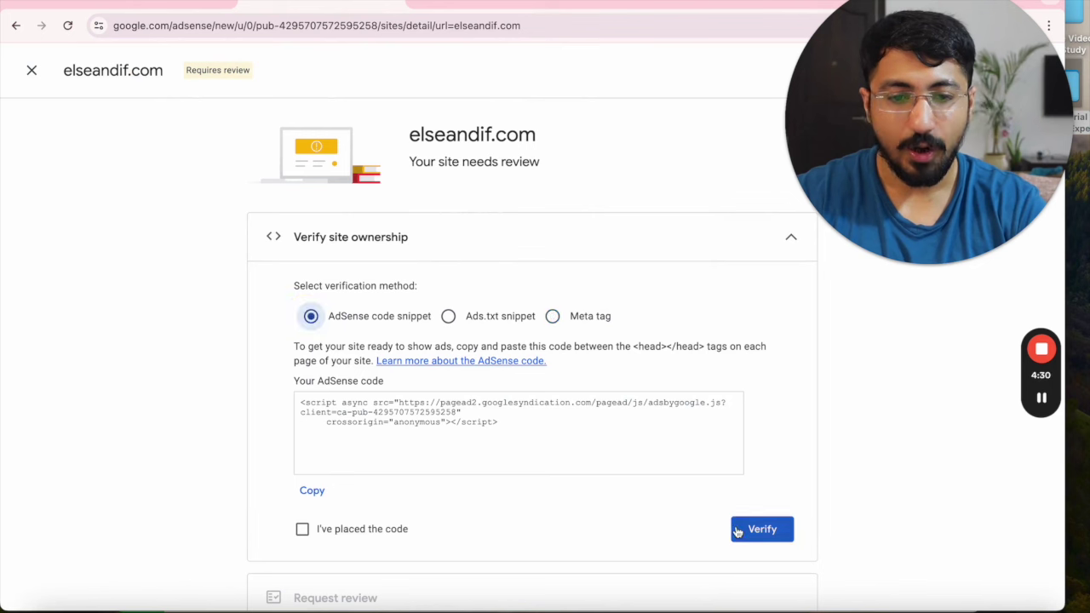
left_click(312, 491)
key("ctrl+Right")
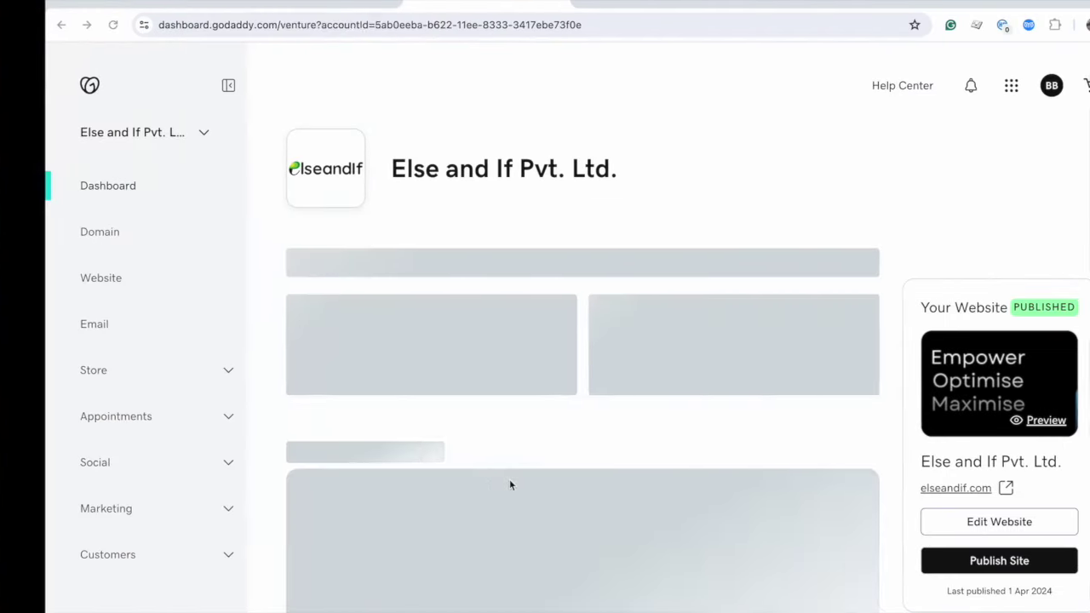
left_click(927, 528)
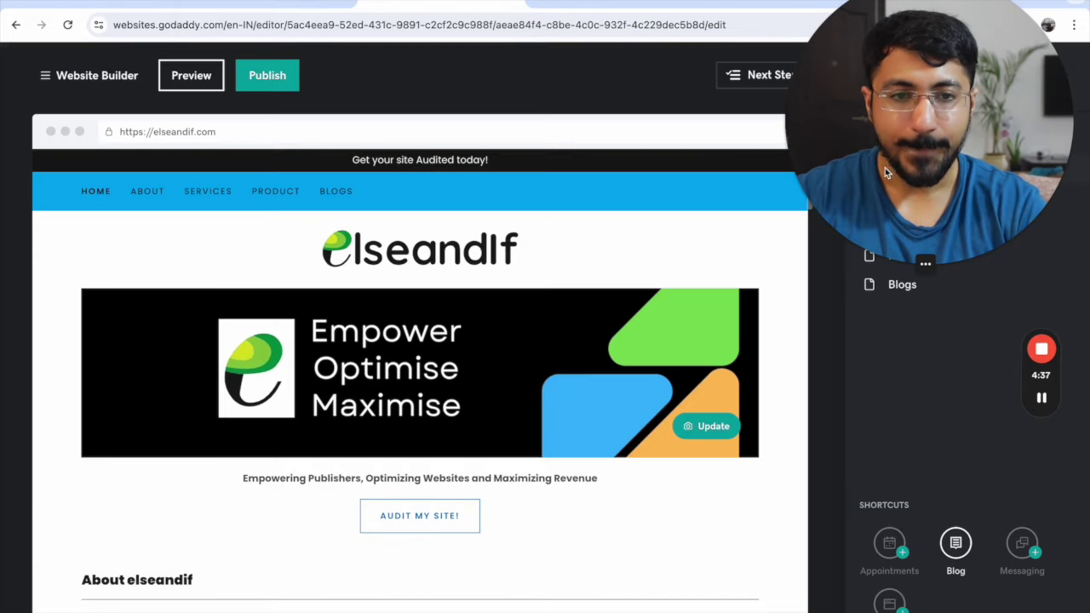
Step: Paste the AdSense script into the site's Settings > Google AdSense script field
left_click_drag(885, 167, 363, 187)
left_click(1048, 78)
left_click_drag(417, 147, 167, 168)
mouse_move(1045, 348)
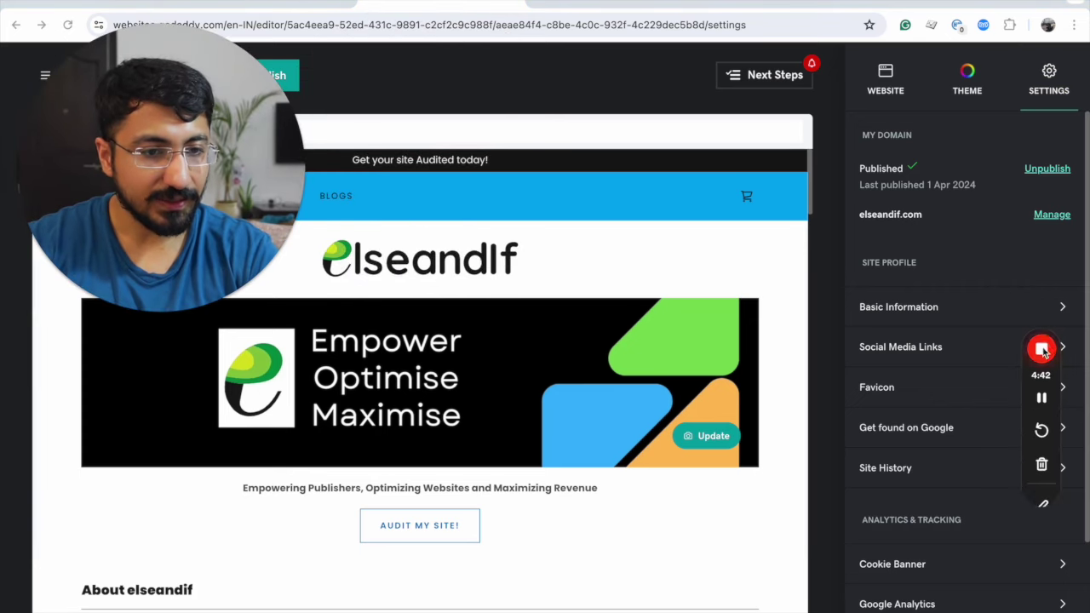
left_click_drag(1042, 334, 366, 458)
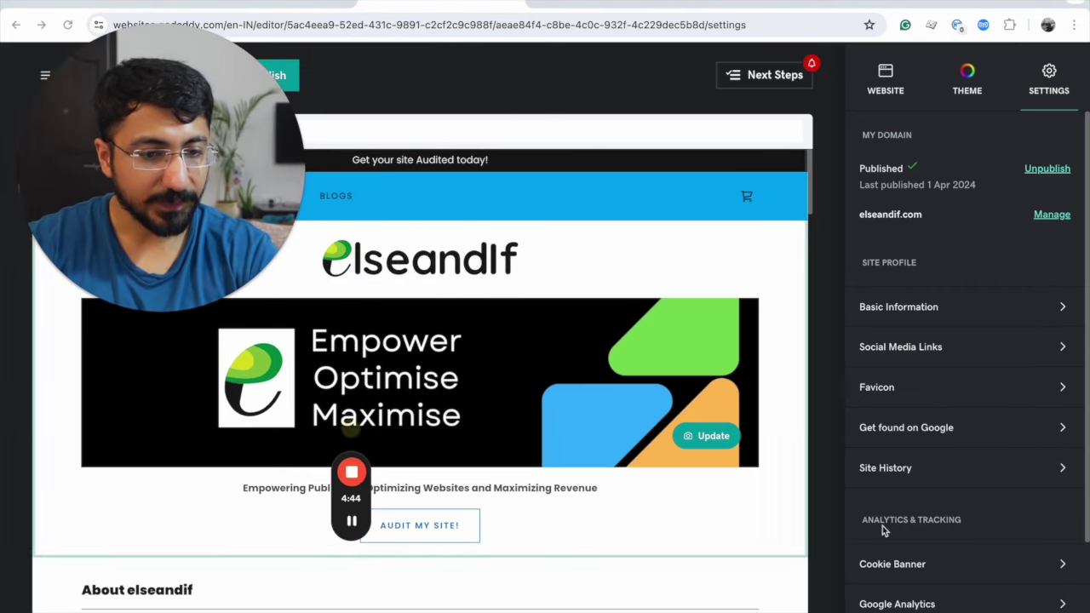
scroll(902, 542, "down", 1)
scroll(902, 543, "down", 3)
left_click(888, 606)
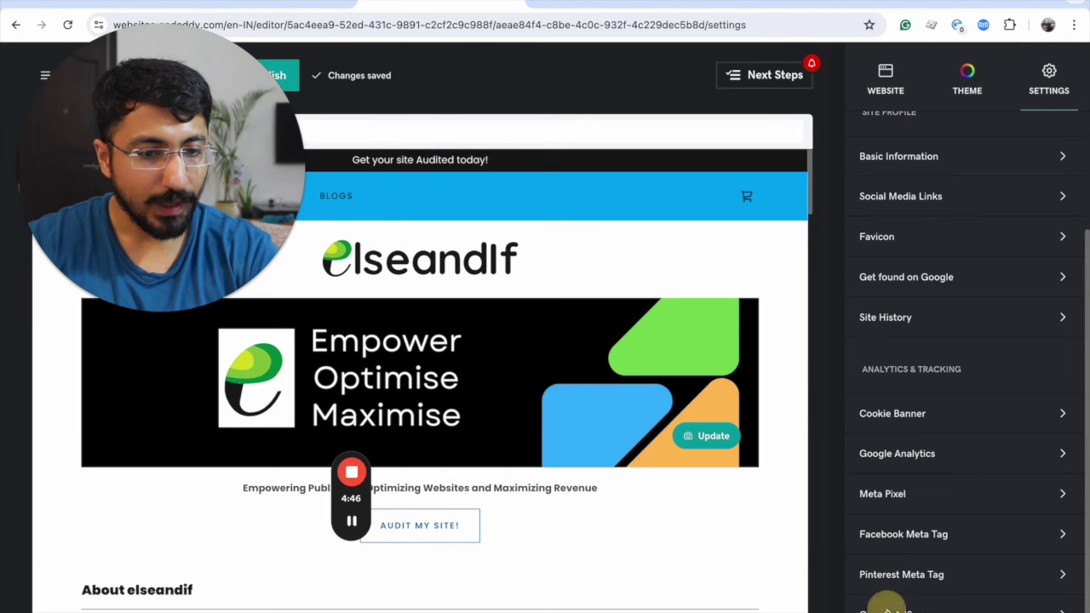
left_click(927, 469)
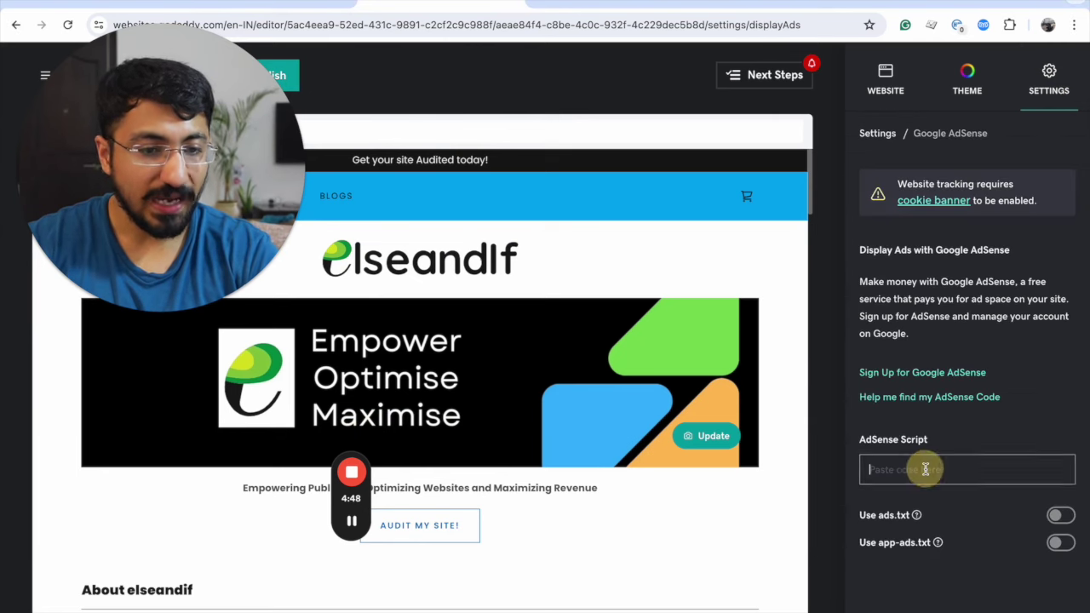
key("ctrl+v")
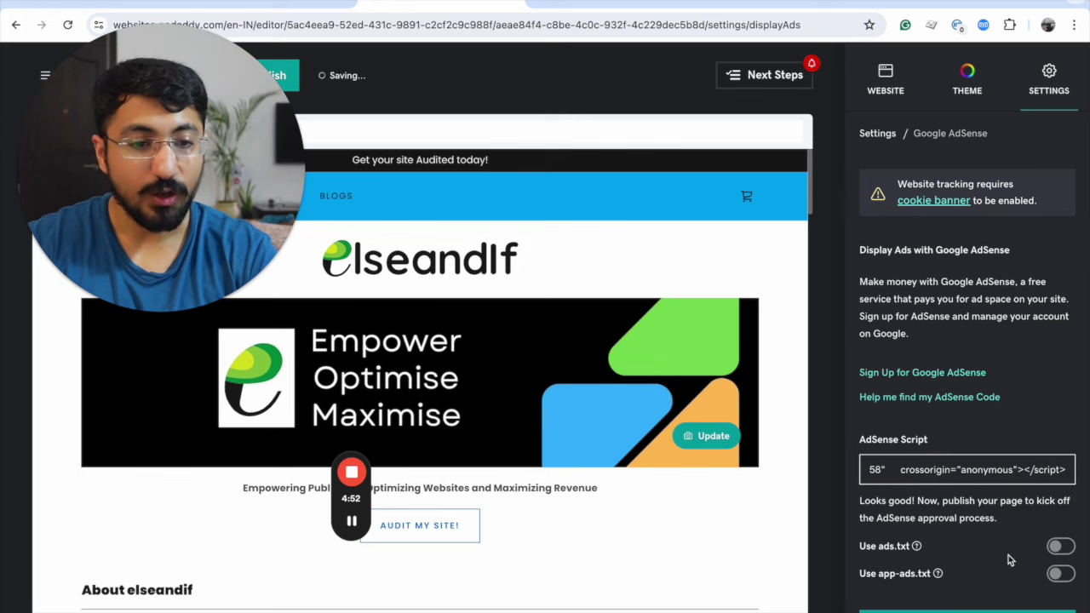
Step: Turn on ads.txt, paste AdSense's google.com DIRECT line into it, and publish the site
left_click(1058, 549)
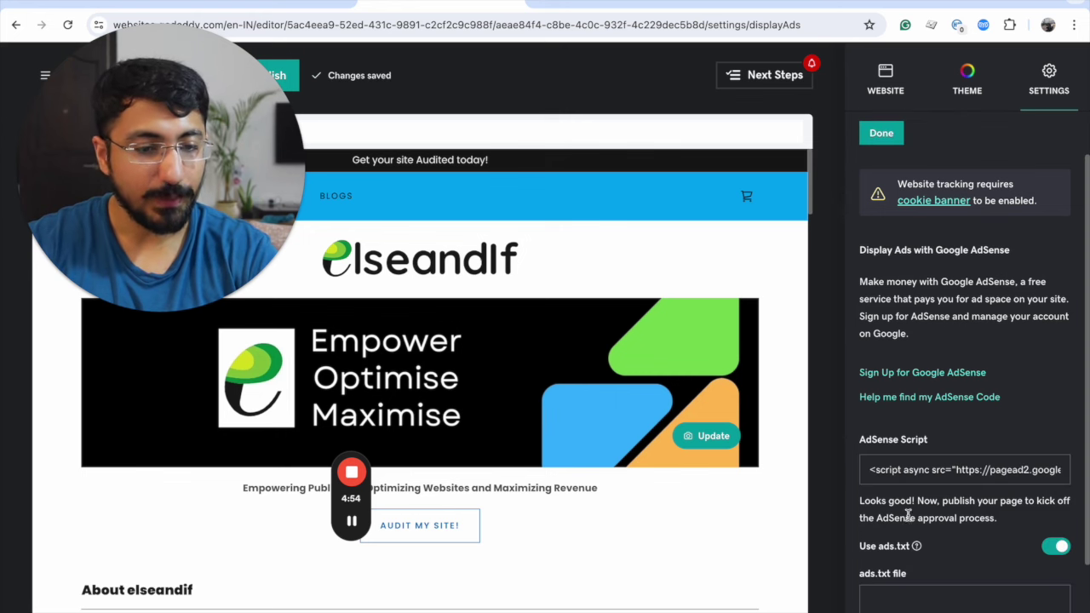
key("ctrl+Left")
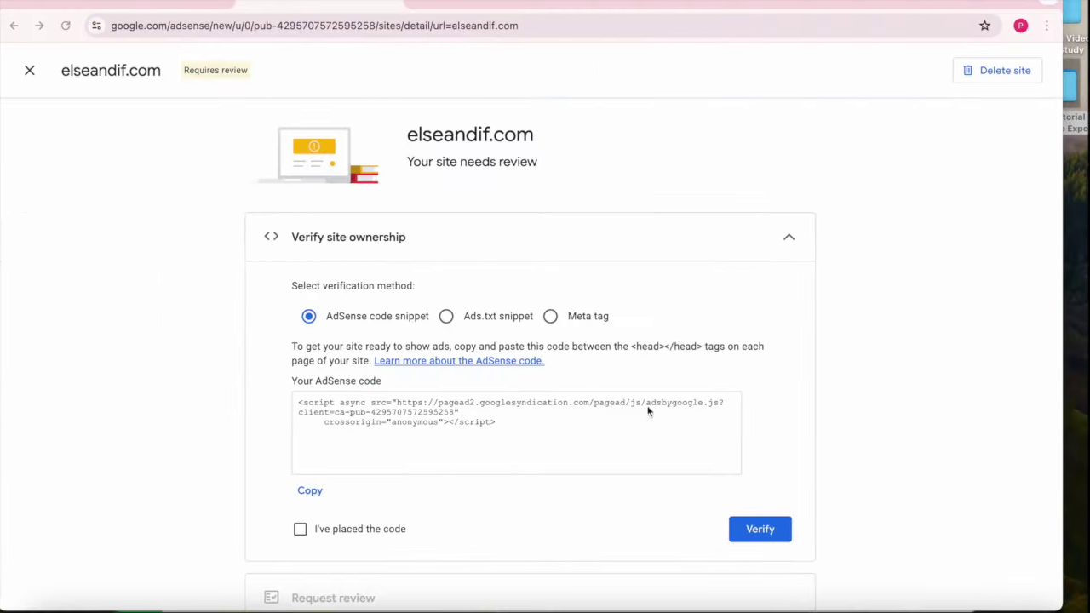
left_click(447, 317)
left_click(749, 447)
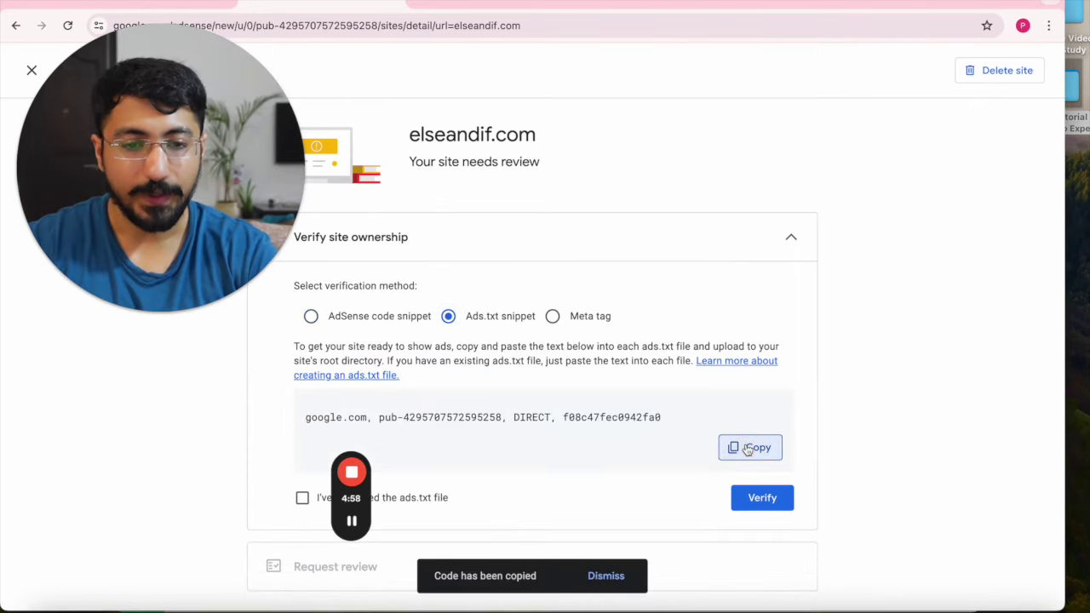
key("ctrl+Right")
left_click(903, 596)
key("ctrl+v")
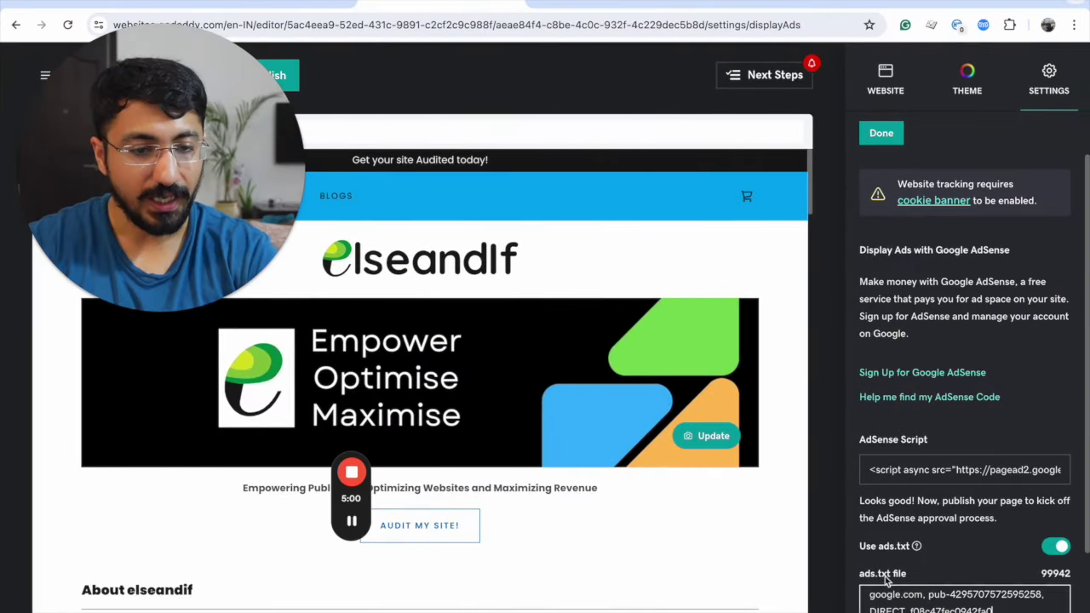
scroll(865, 461, "down", 3)
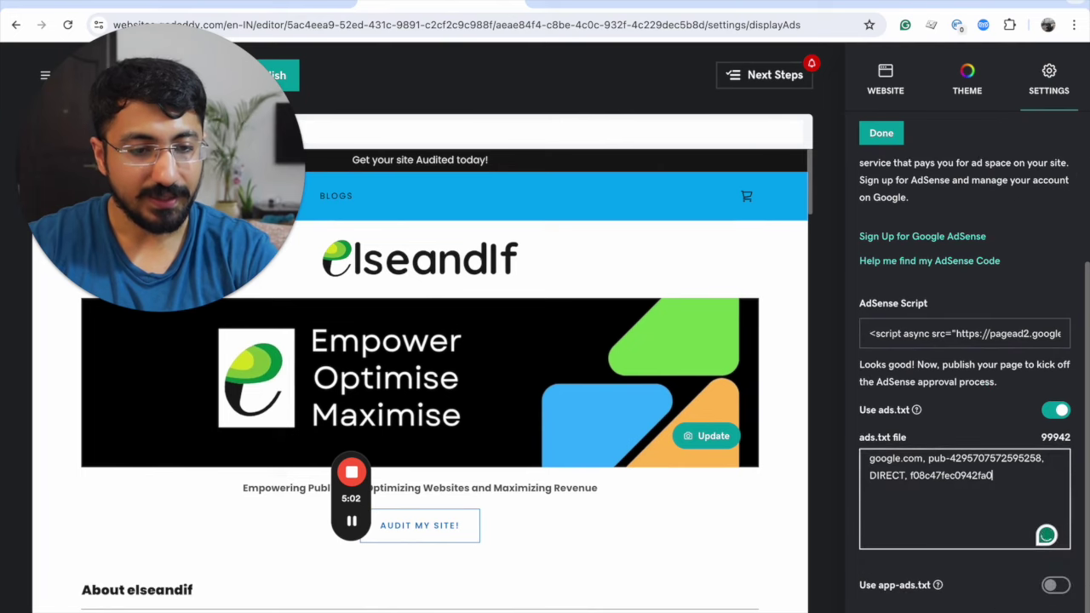
left_click(274, 75)
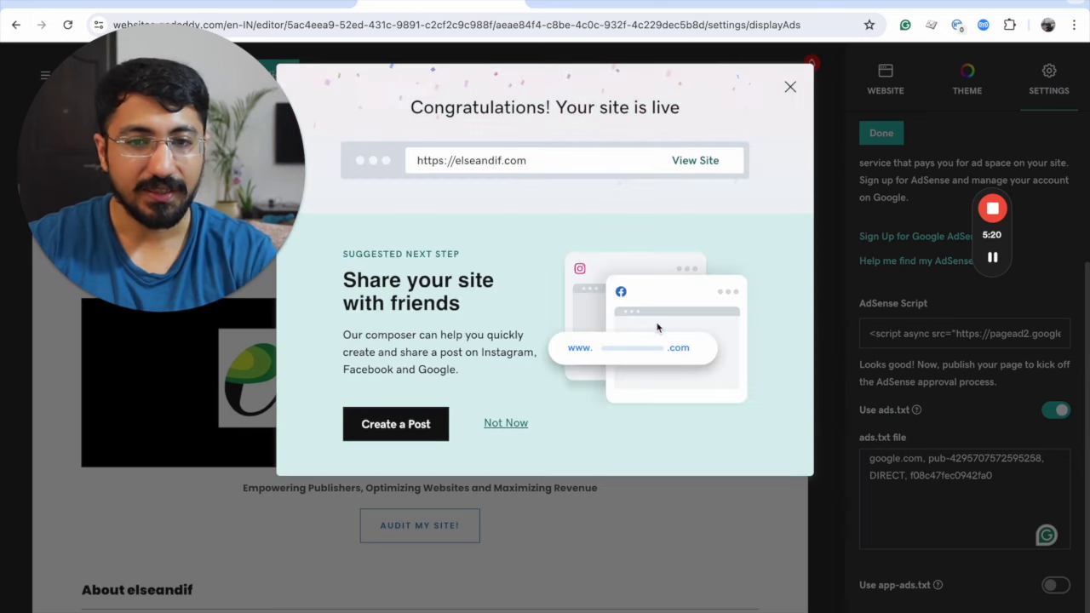
Step: Close the 'Congratulations! Your site is live' dialog
left_click(788, 89)
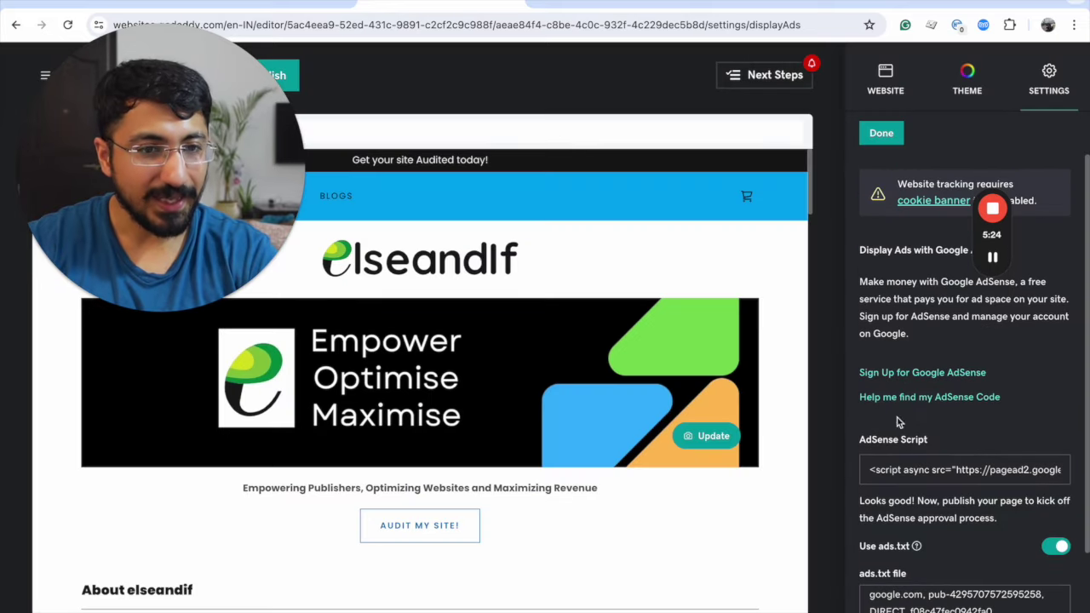
Step: Paste the AdSense meta tag into Facebook Meta Tag, then delete it after the error
left_click(1046, 90)
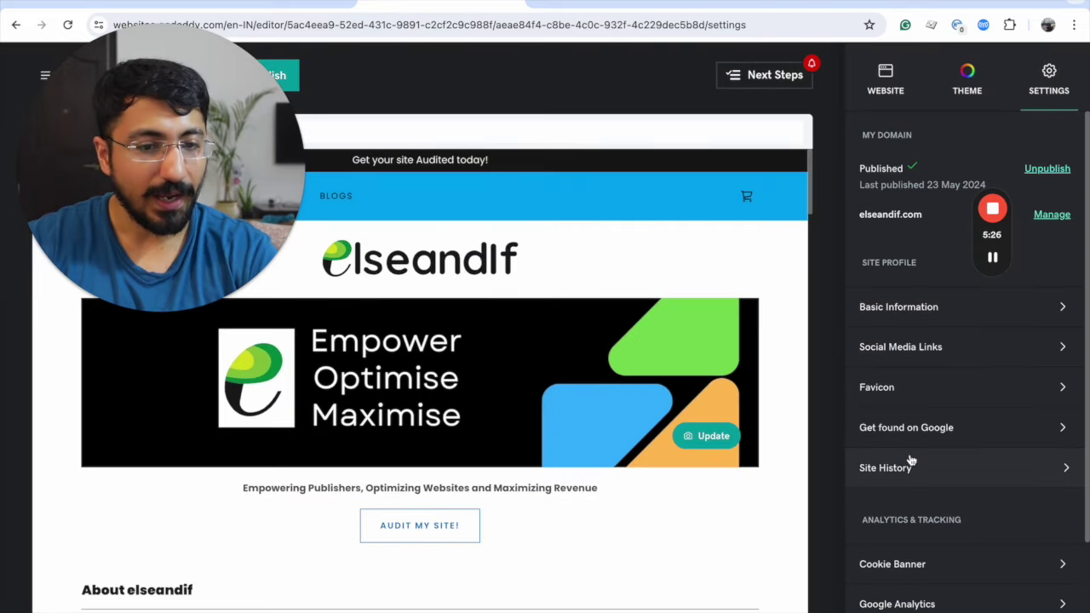
scroll(910, 461, "down", 3)
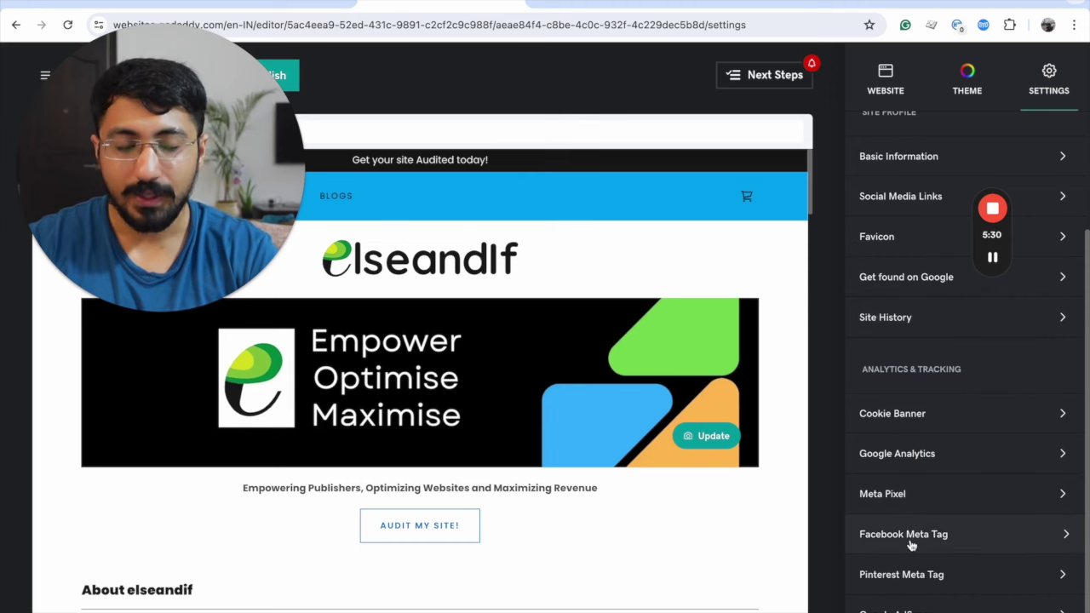
left_click(910, 536)
left_click(905, 397)
key("ctrl+v")
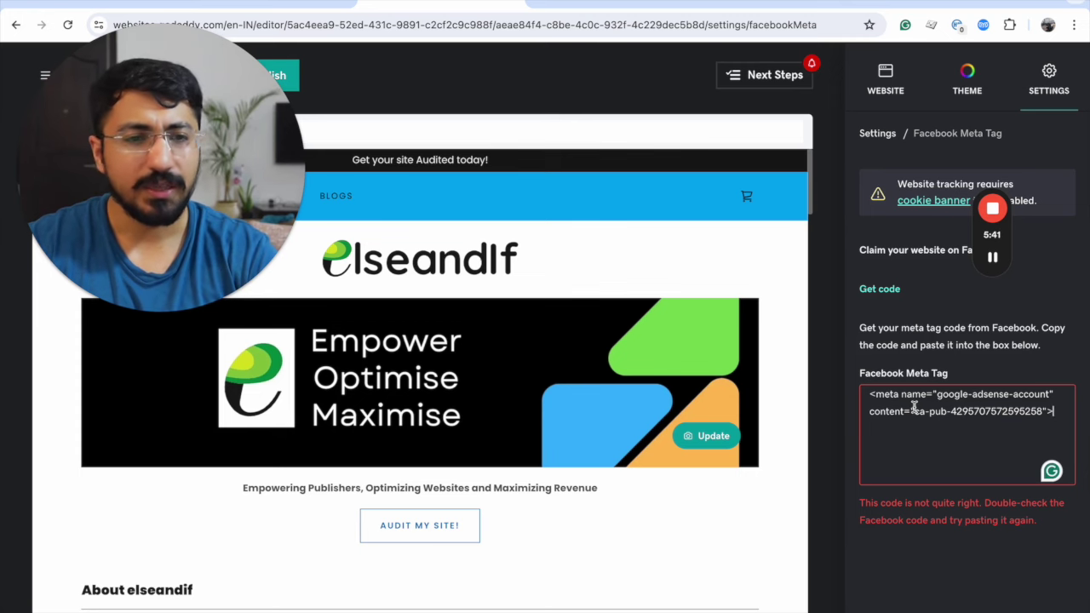
triple_click(913, 409)
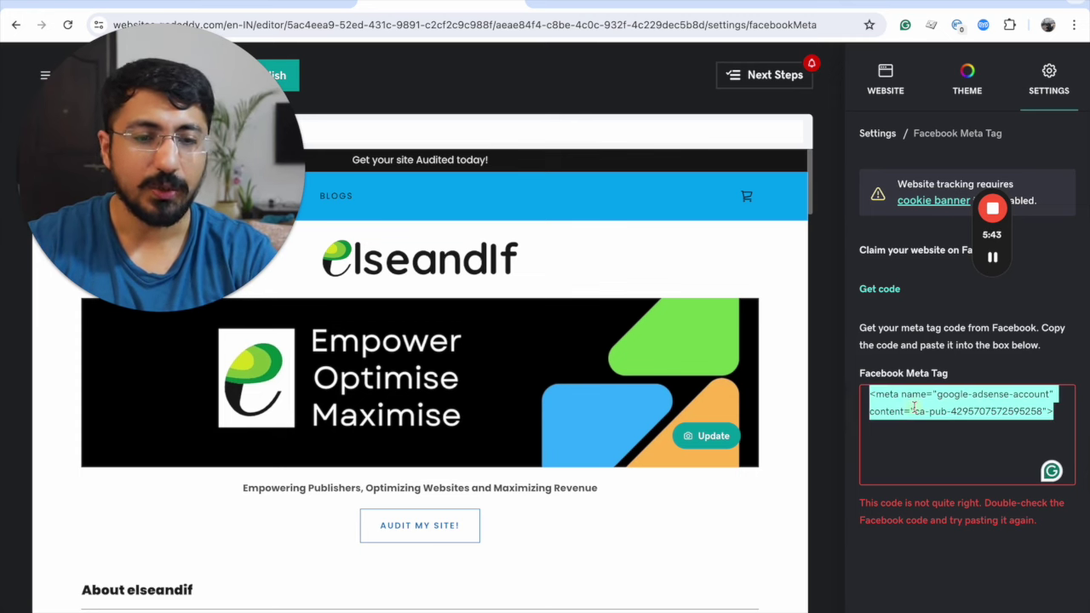
key("BackSpace")
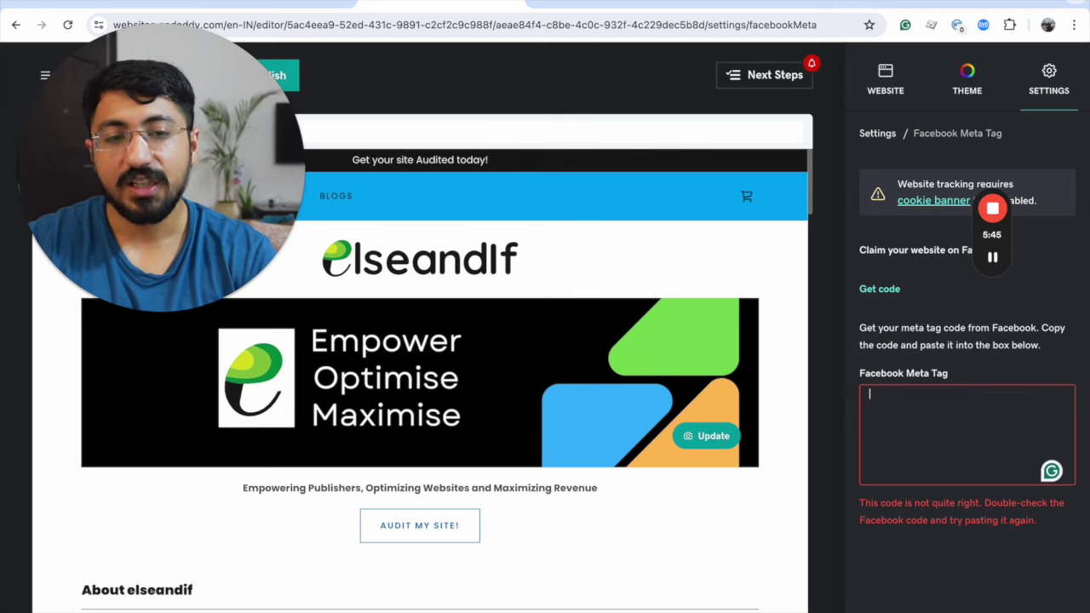
left_click(1038, 78)
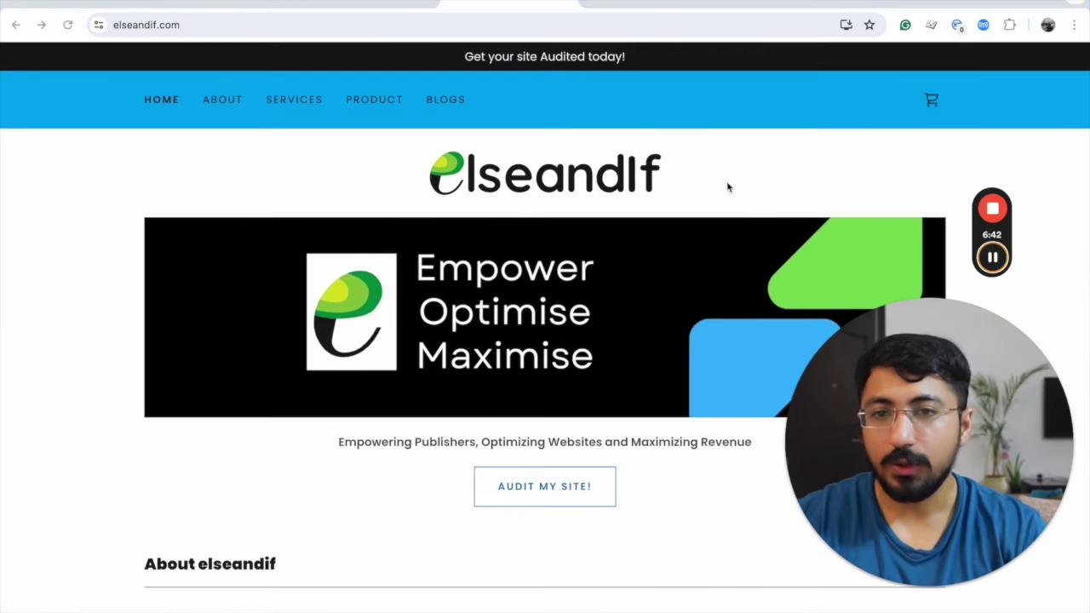
Step: Find the publisher ID matches in the live site's page source
left_click(634, 2)
key("ctrl+f")
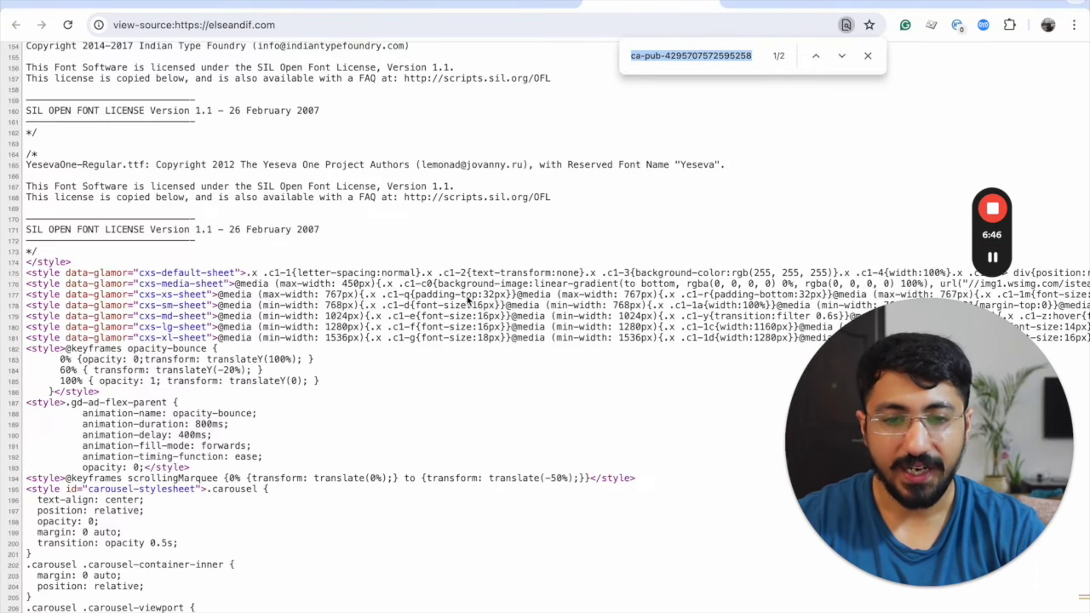
key("Return")
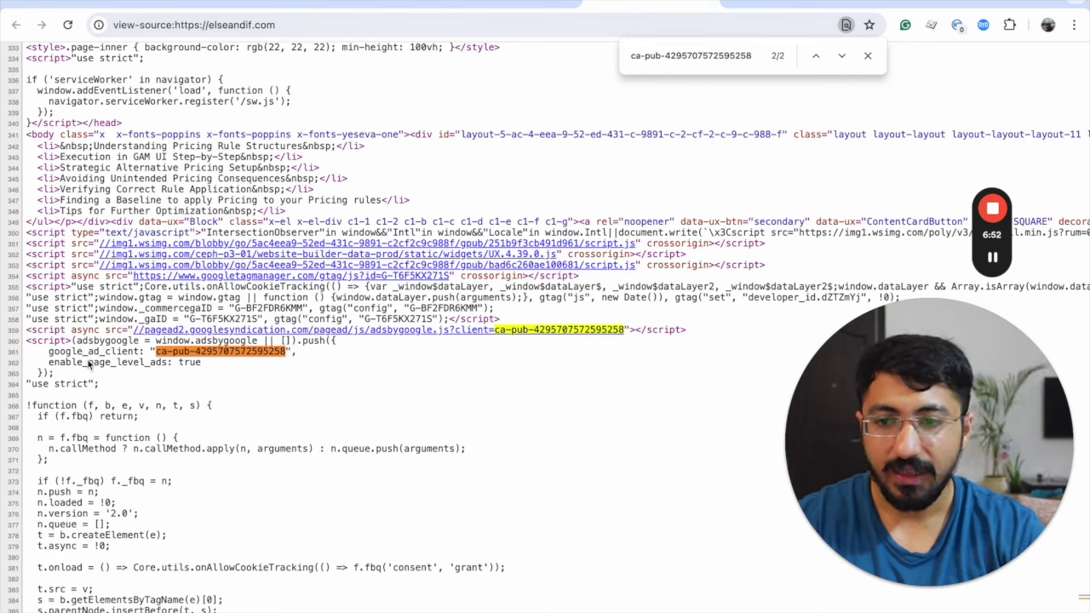
Step: Load elseandif.com/ads.txt and highlight the google.com entry and publisher number
left_click(481, 5)
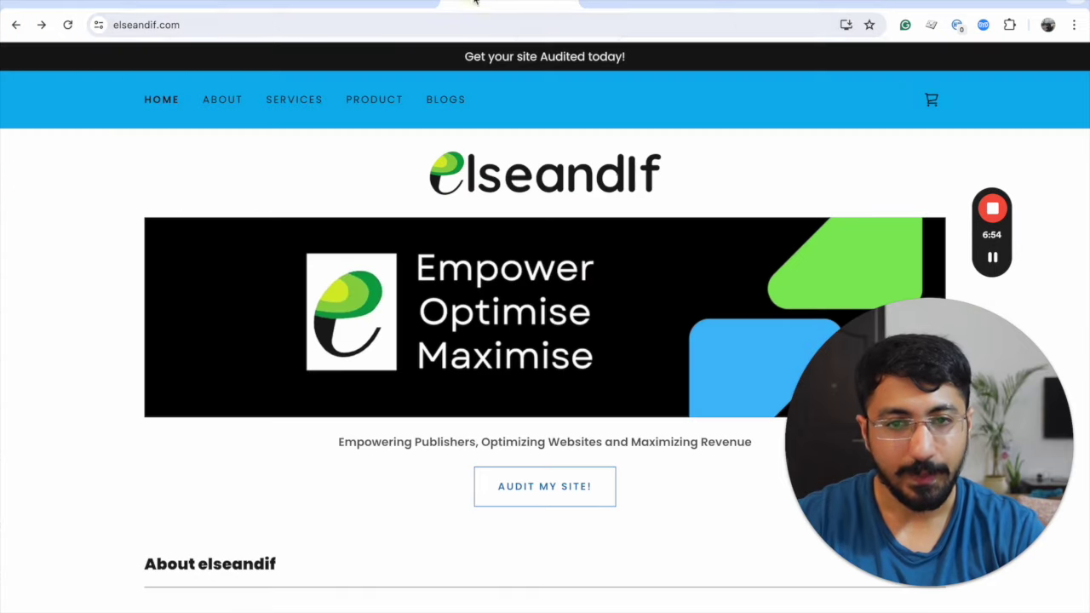
left_click(374, 25)
left_click(374, 26)
type("/ads")
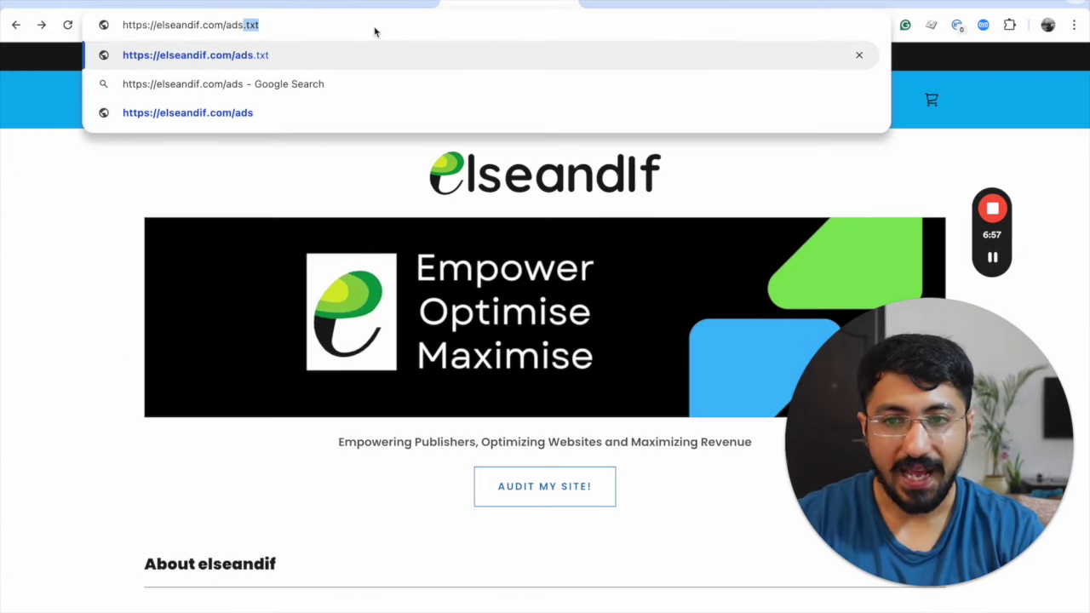
key("Return")
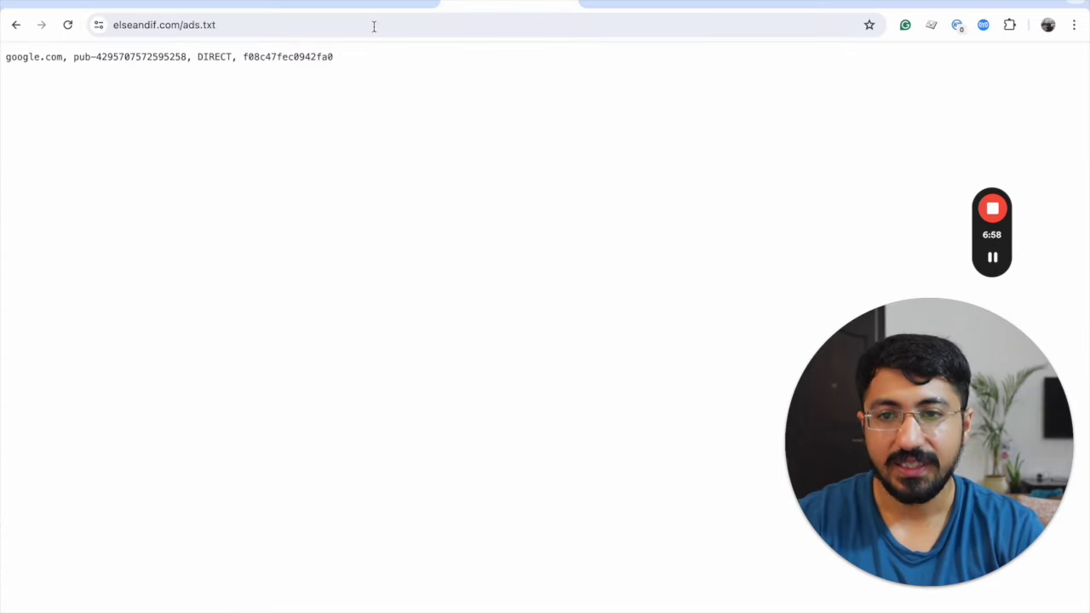
double_click(49, 56)
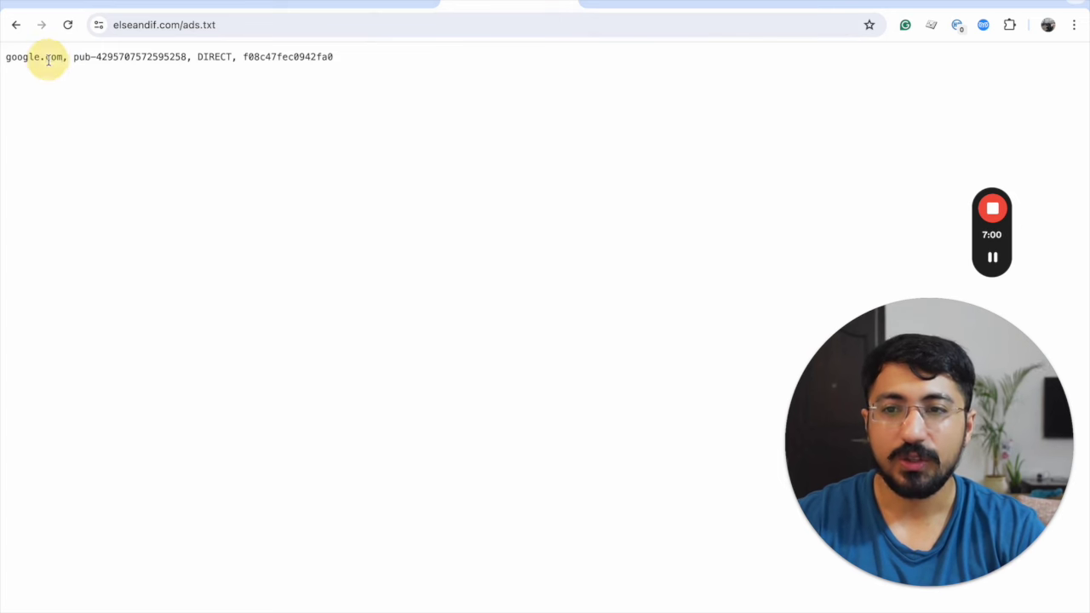
double_click(98, 56)
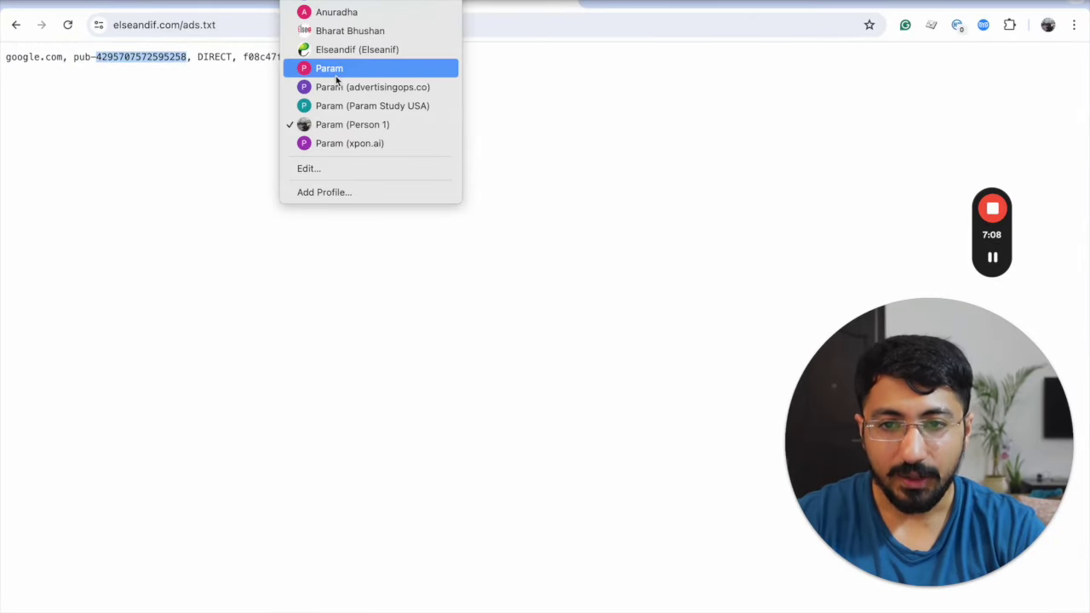
Step: Verify ownership of elseandif.com using the AdSense code snippet method
left_click(340, 70)
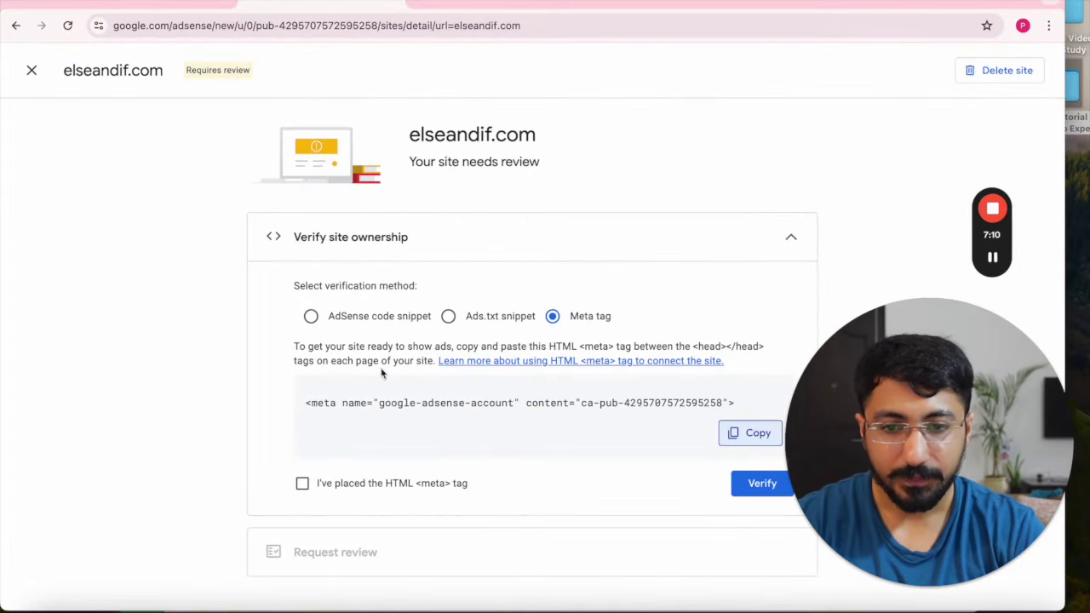
left_click(304, 484)
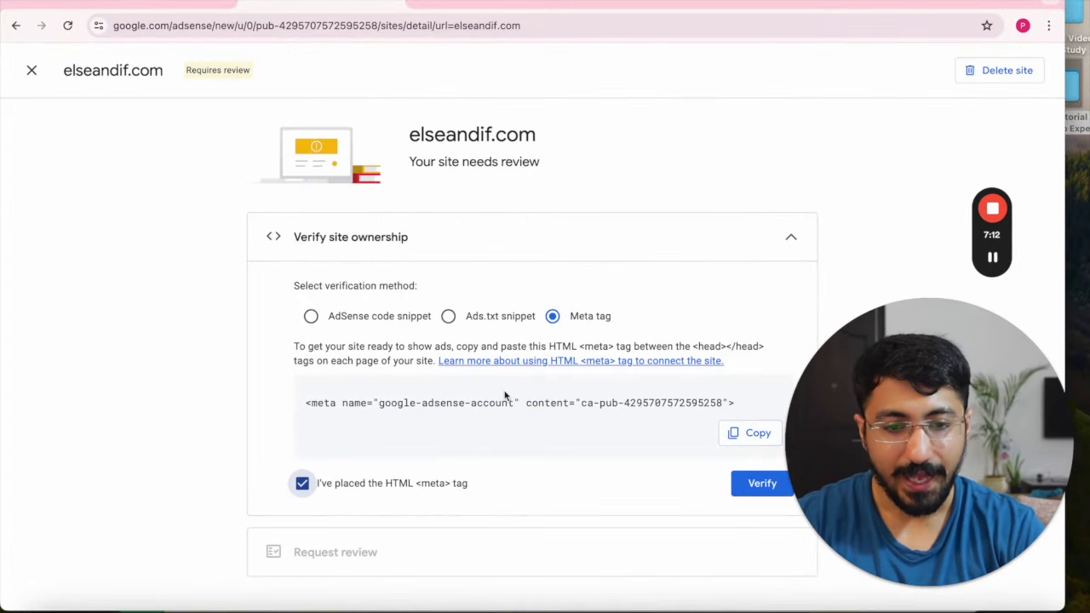
left_click_drag(822, 408, 53, 80)
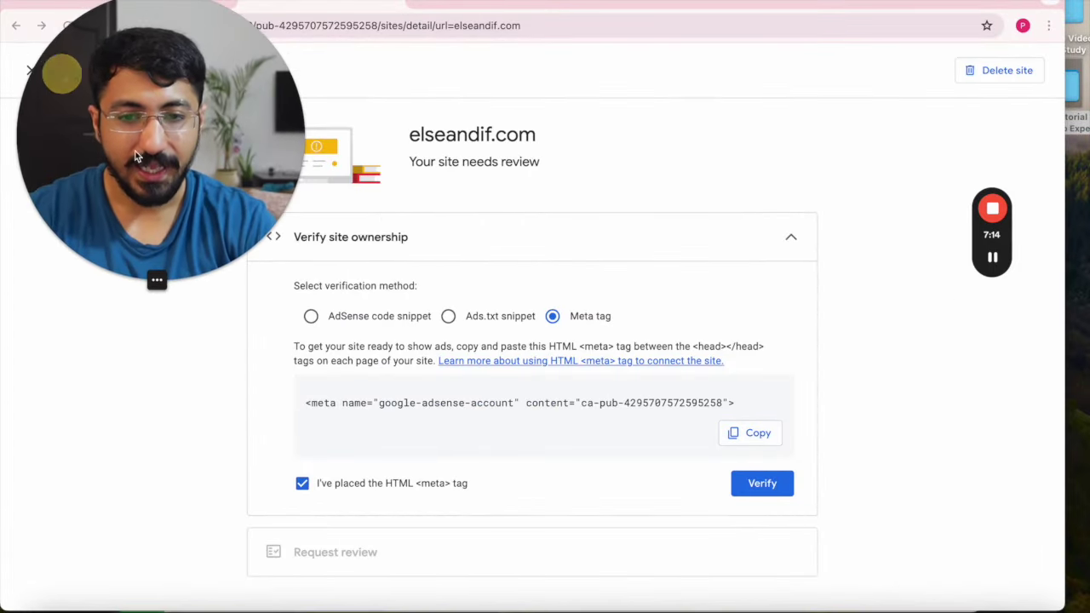
left_click(311, 316)
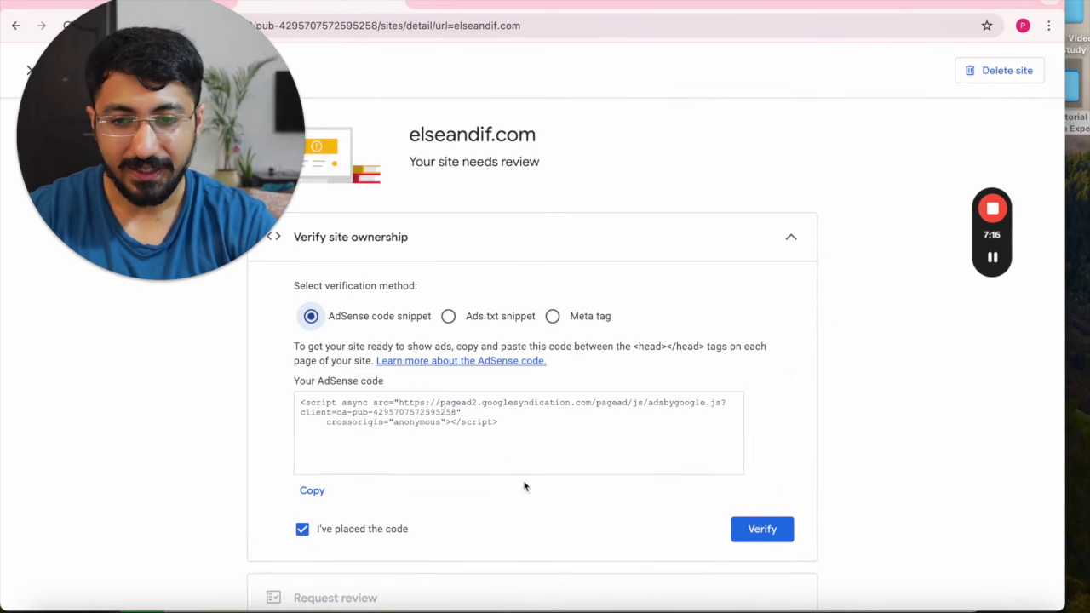
scroll(424, 467, "down", 1)
left_click(759, 497)
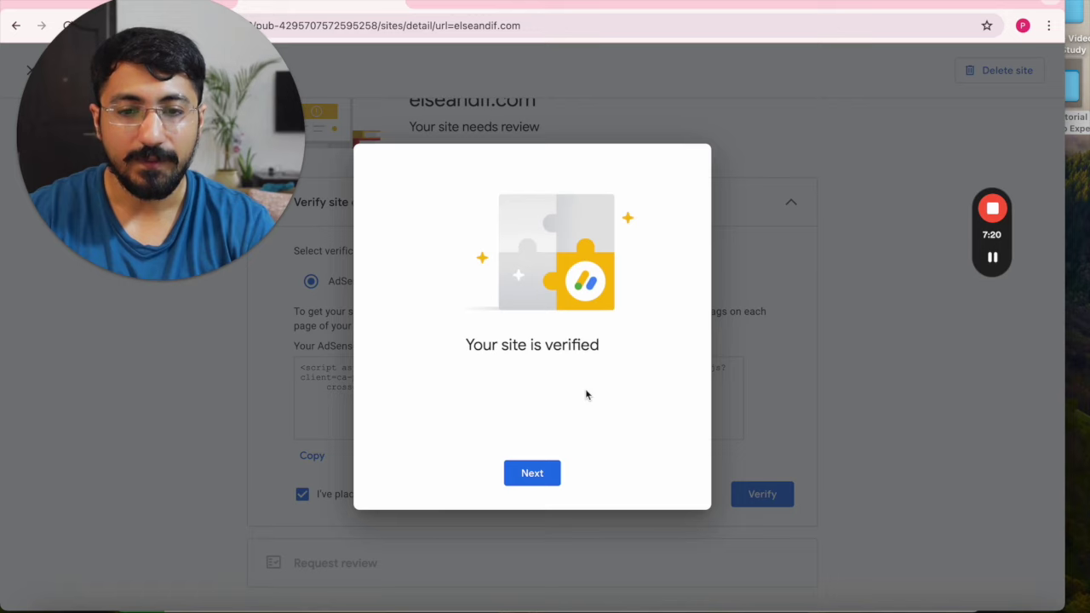
Step: Continue past the verified confirmation and request an AdSense review of the site
left_click(546, 476)
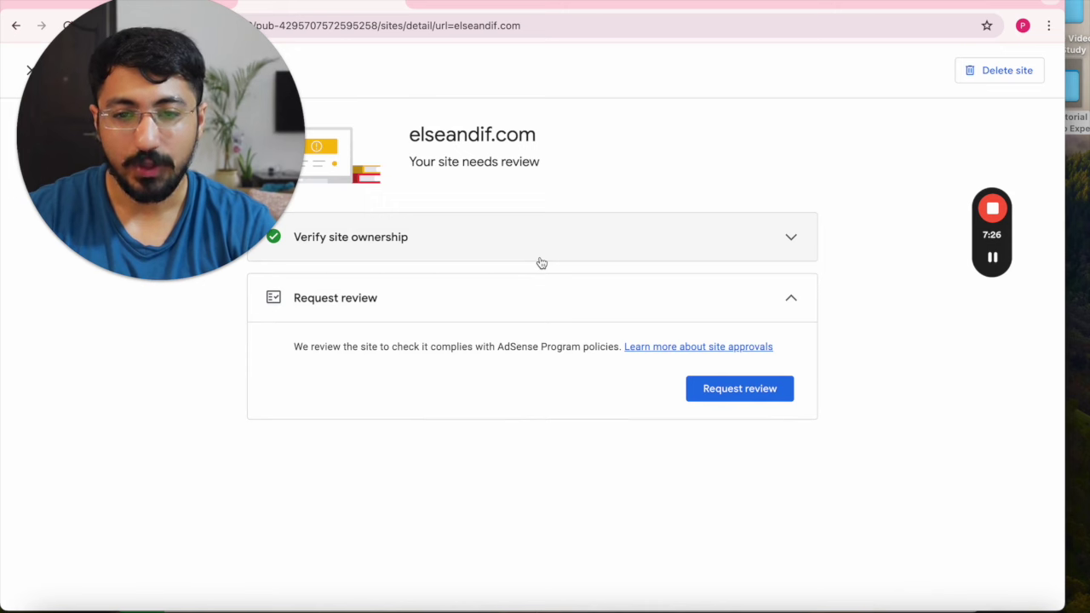
left_click(712, 395)
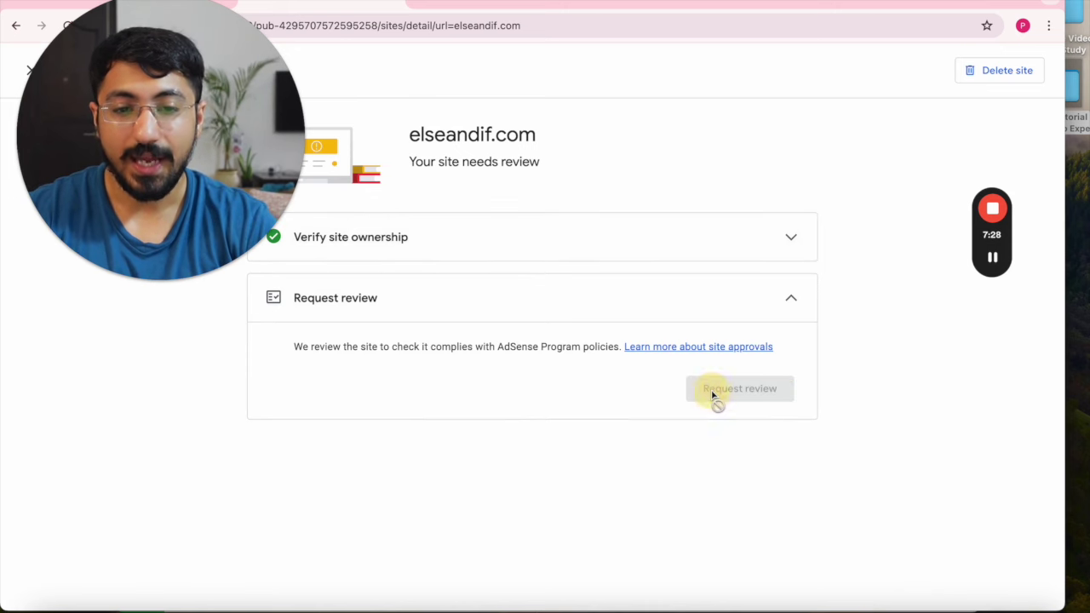
left_click_drag(209, 136, 932, 386)
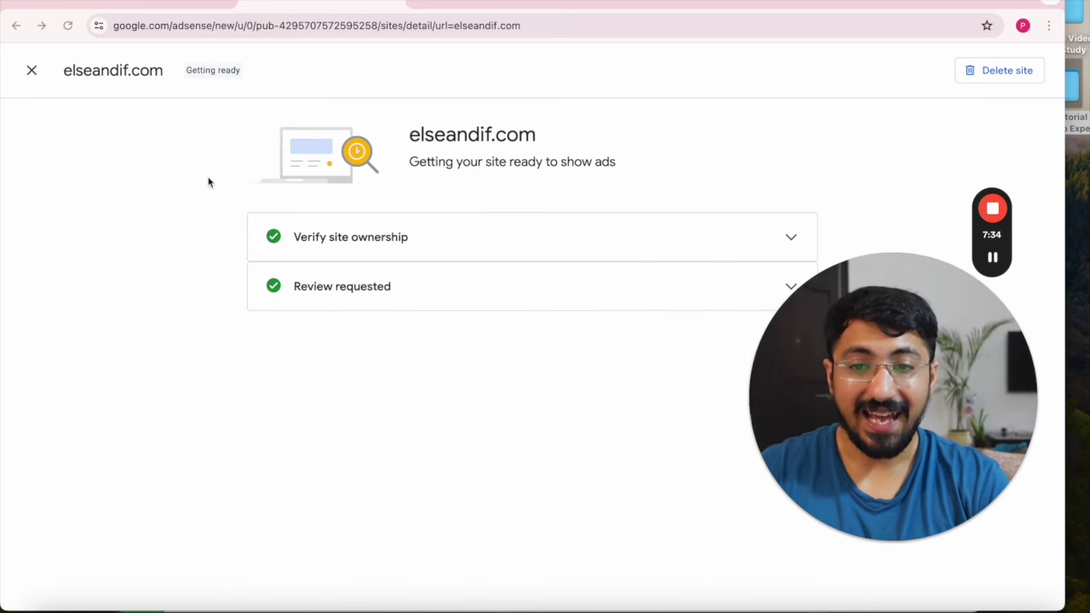
Step: Close the elseandif.com details and check its Sites list status: Getting ready, Ads.txt Not found
left_click(32, 74)
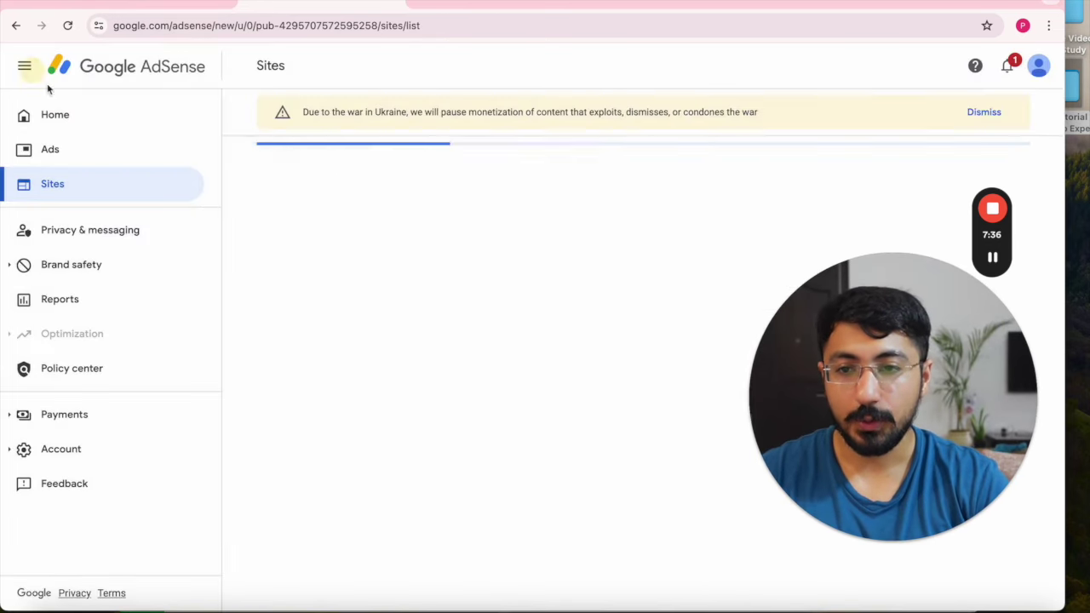
left_click_drag(839, 370, 109, 110)
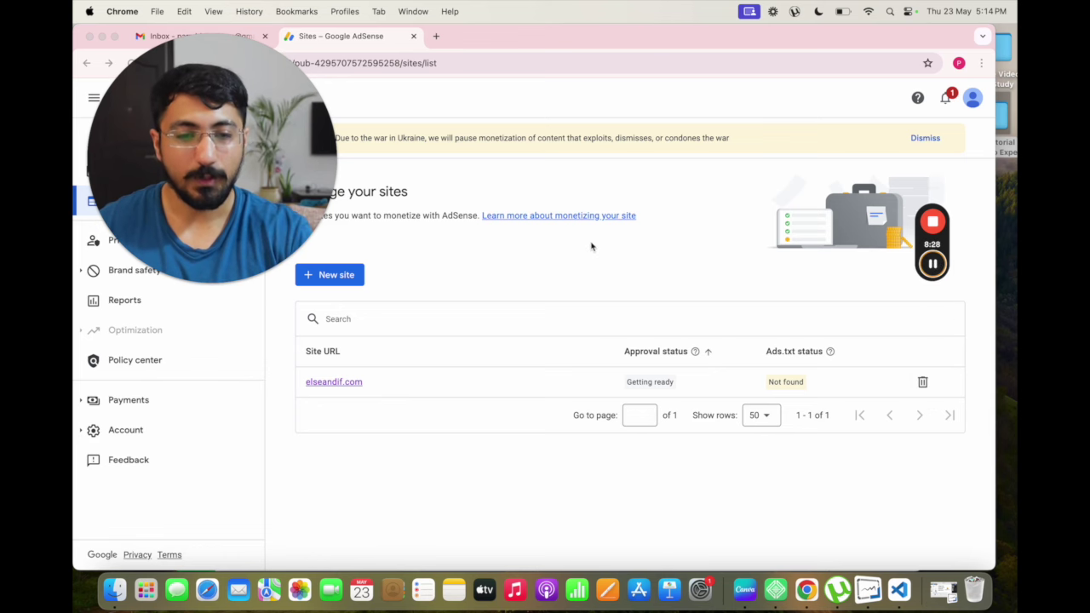
mouse_move(933, 266)
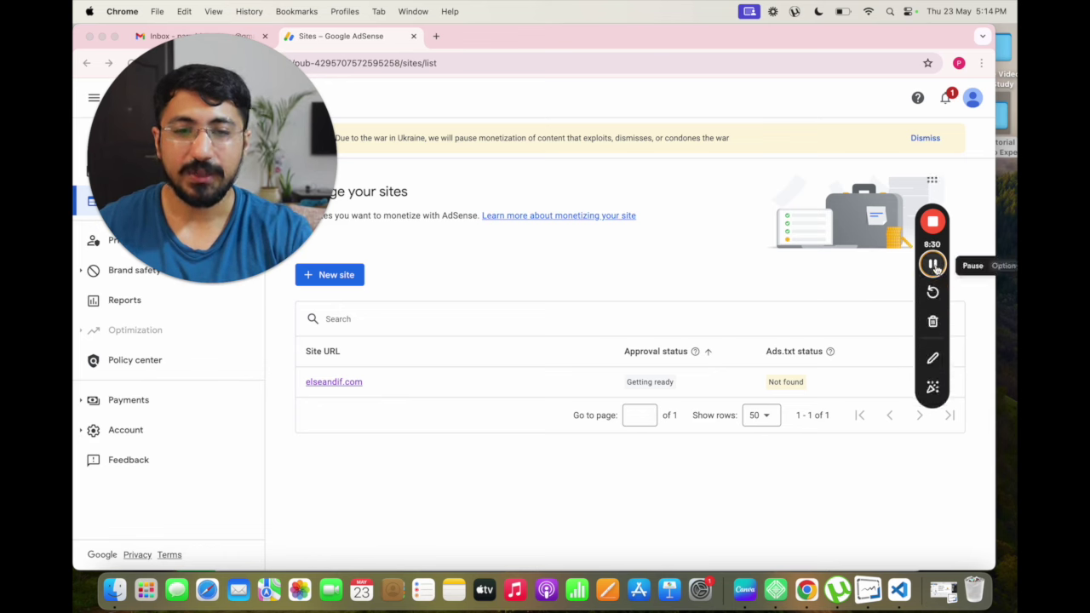